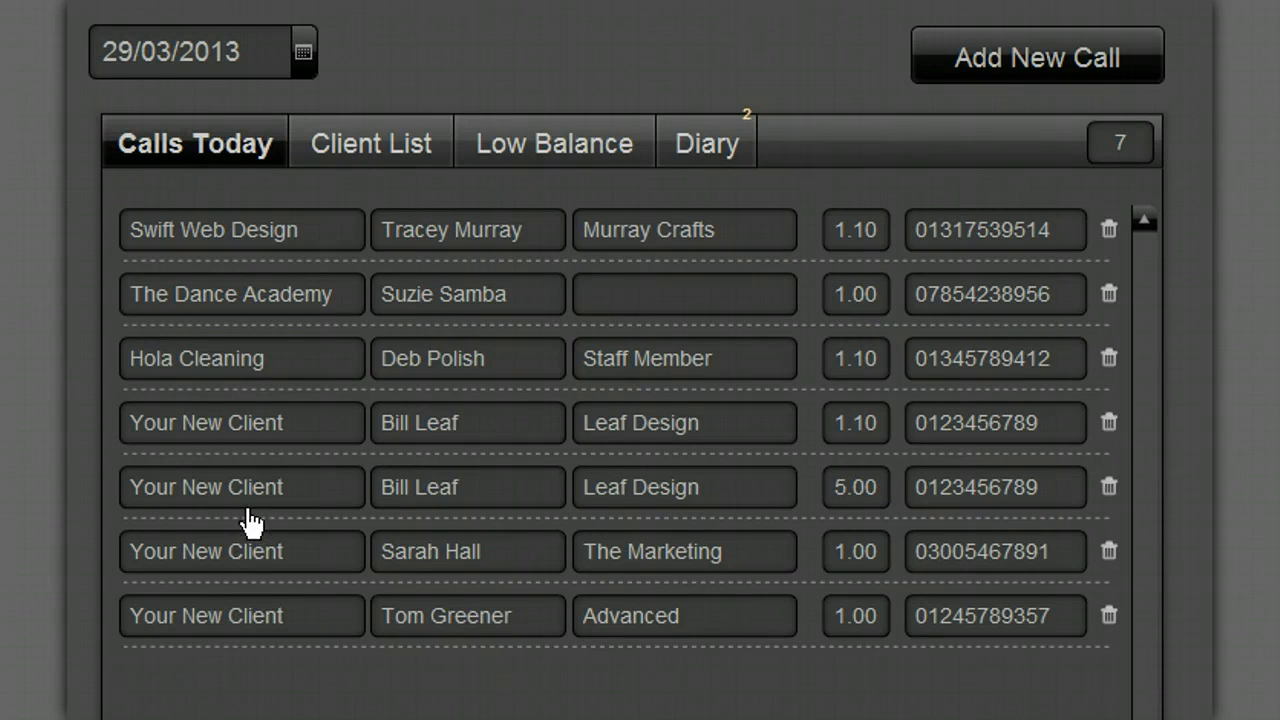
- Start a call record for Your New Client Company from the list of clients
left_click(268, 370)
left_click(335, 145)
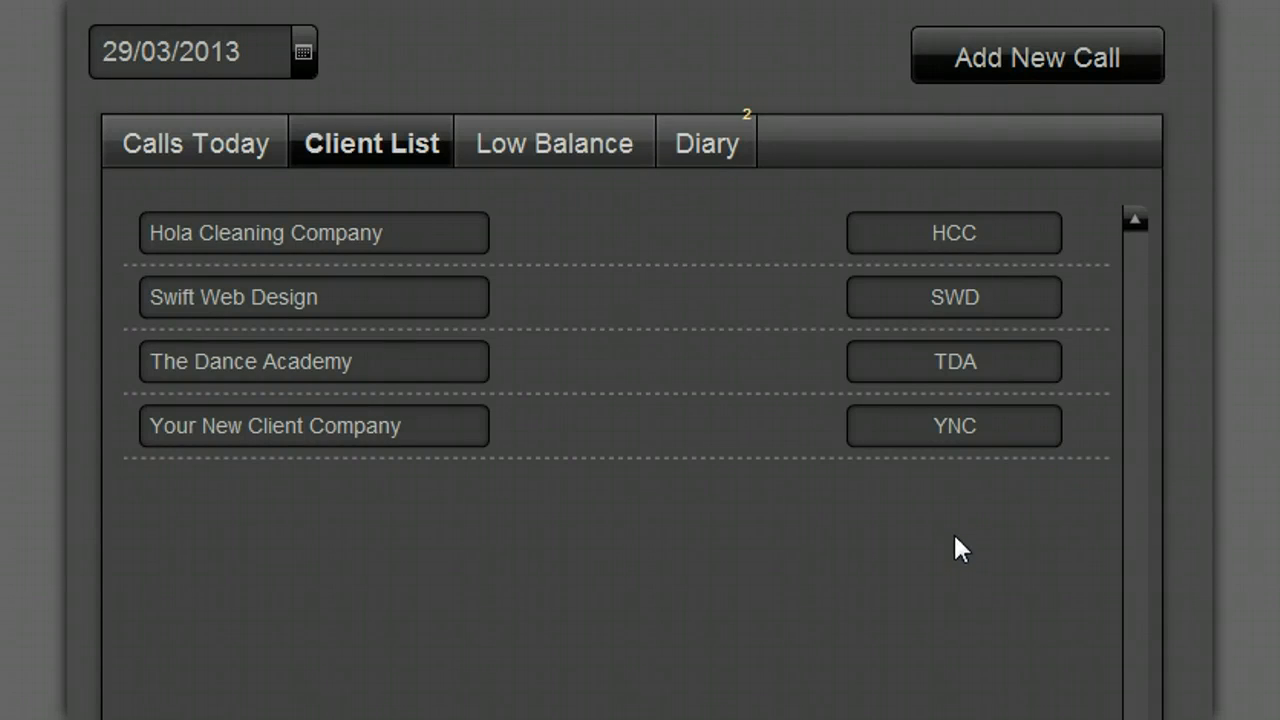
left_click(965, 440)
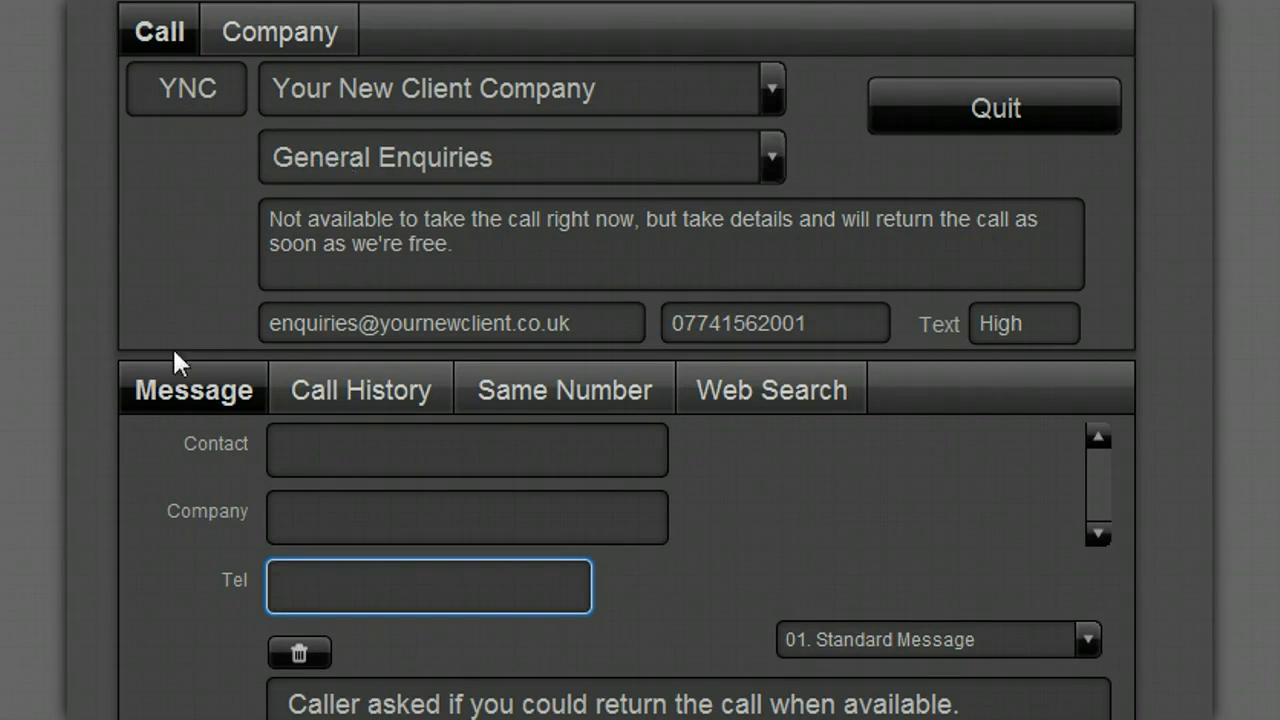
- Enter the caller's telephone number and fill in the contact and company from the matching earlier caller, Leaf Design
left_click(320, 587)
type("0123")
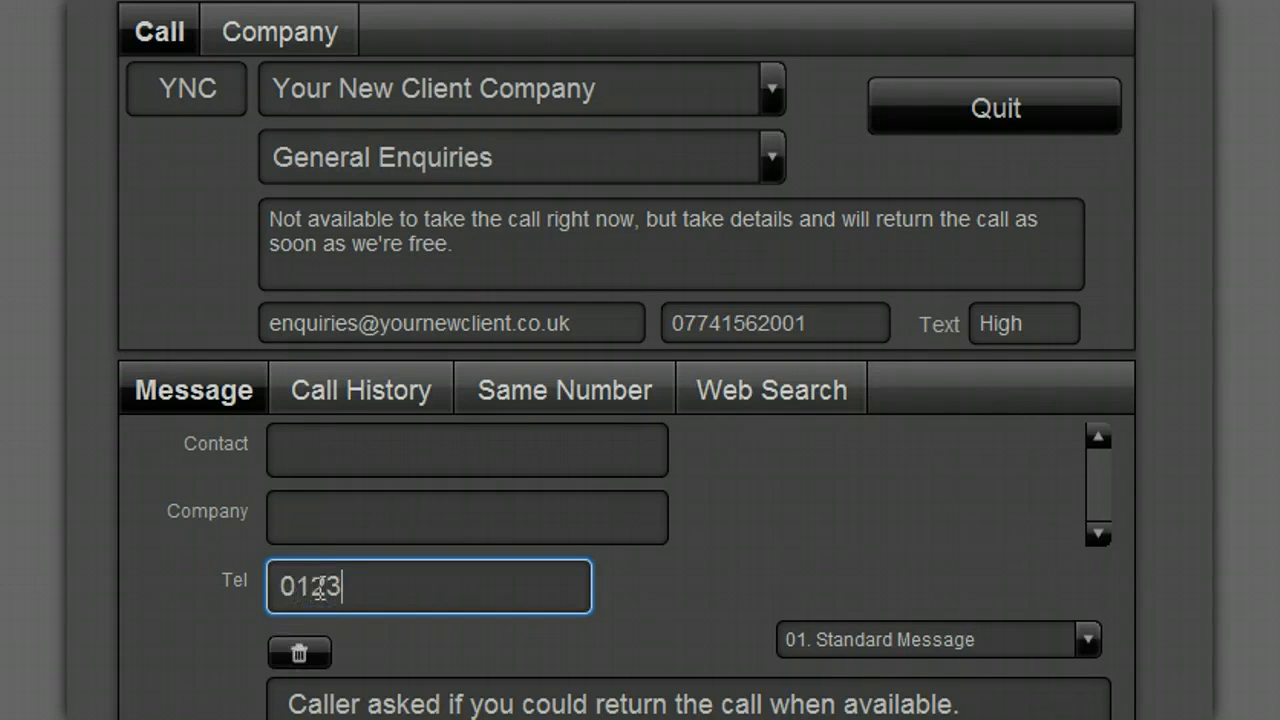
type("45678")
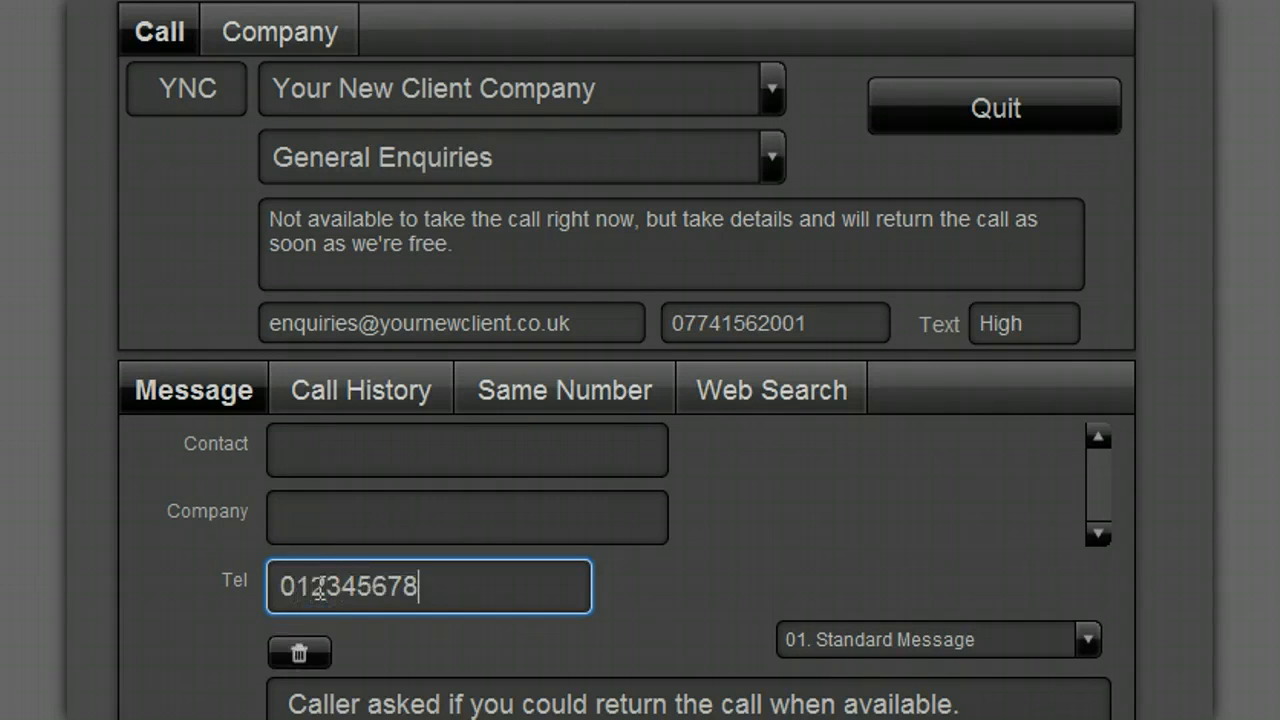
type("9")
left_click(686, 590)
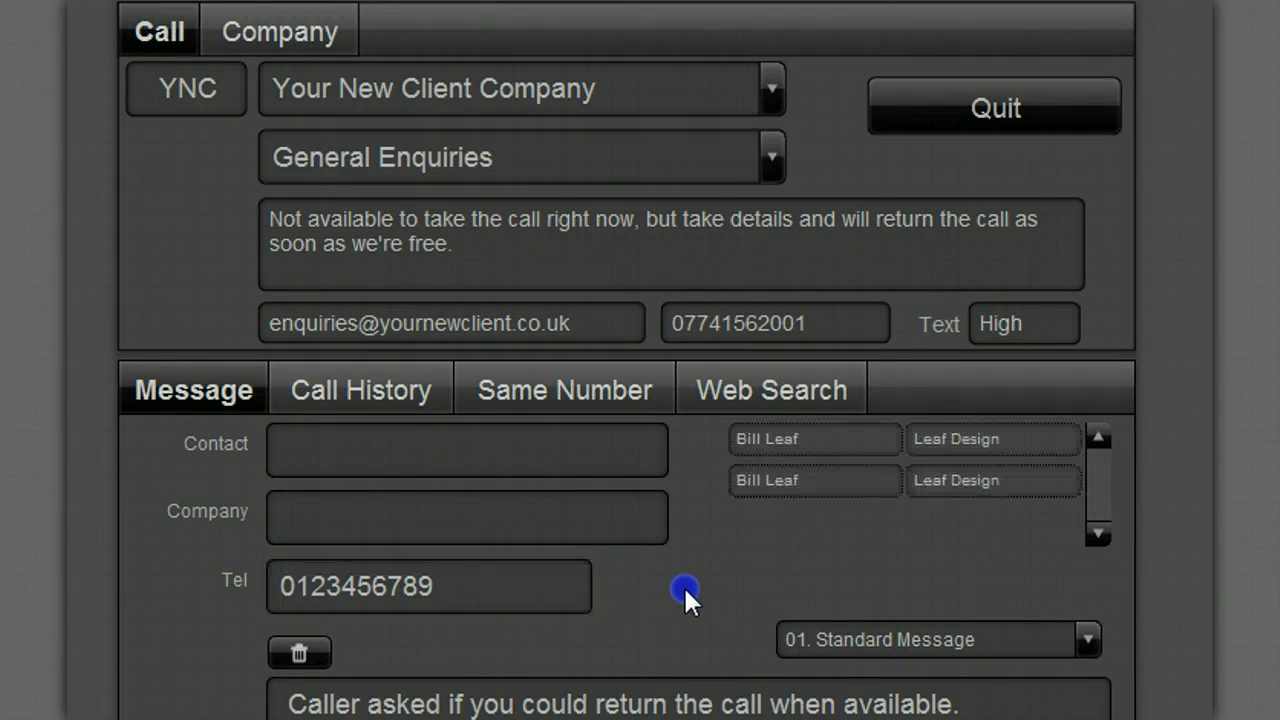
left_click(804, 450)
left_click(948, 451)
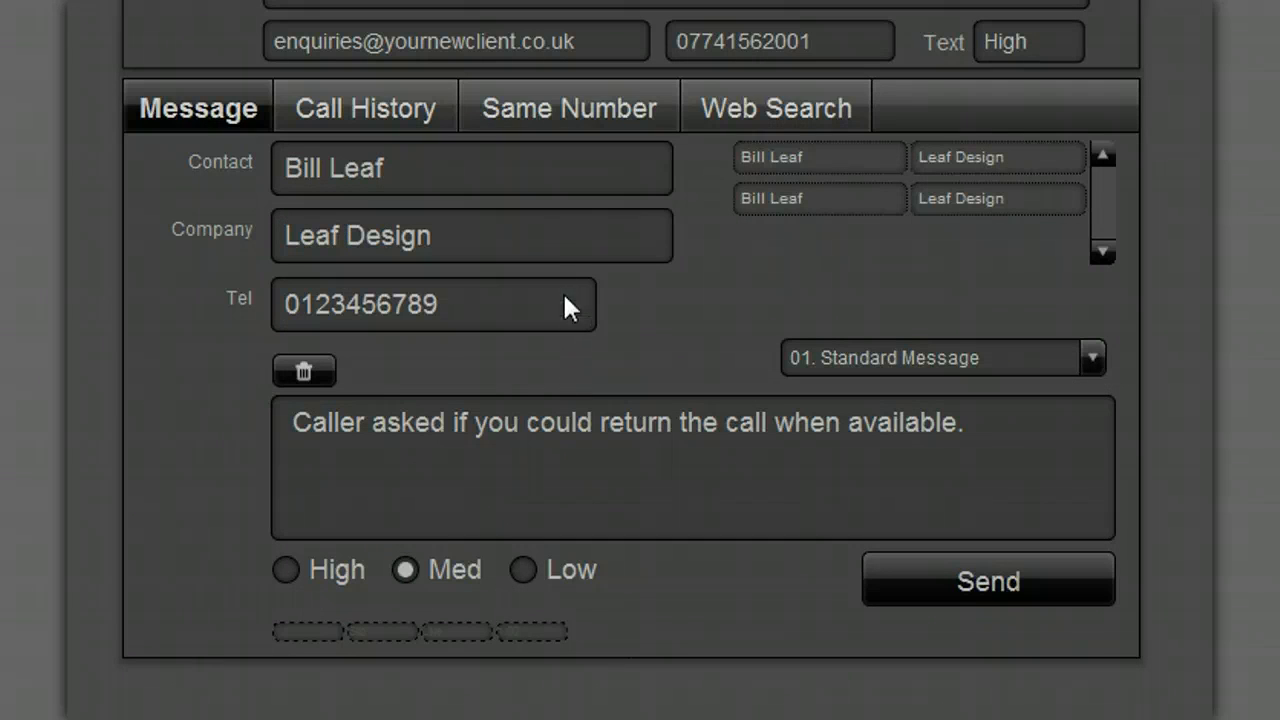
- Review earlier calls from the same number, the web search for it and the client's call history, and return to the message
left_click(557, 110)
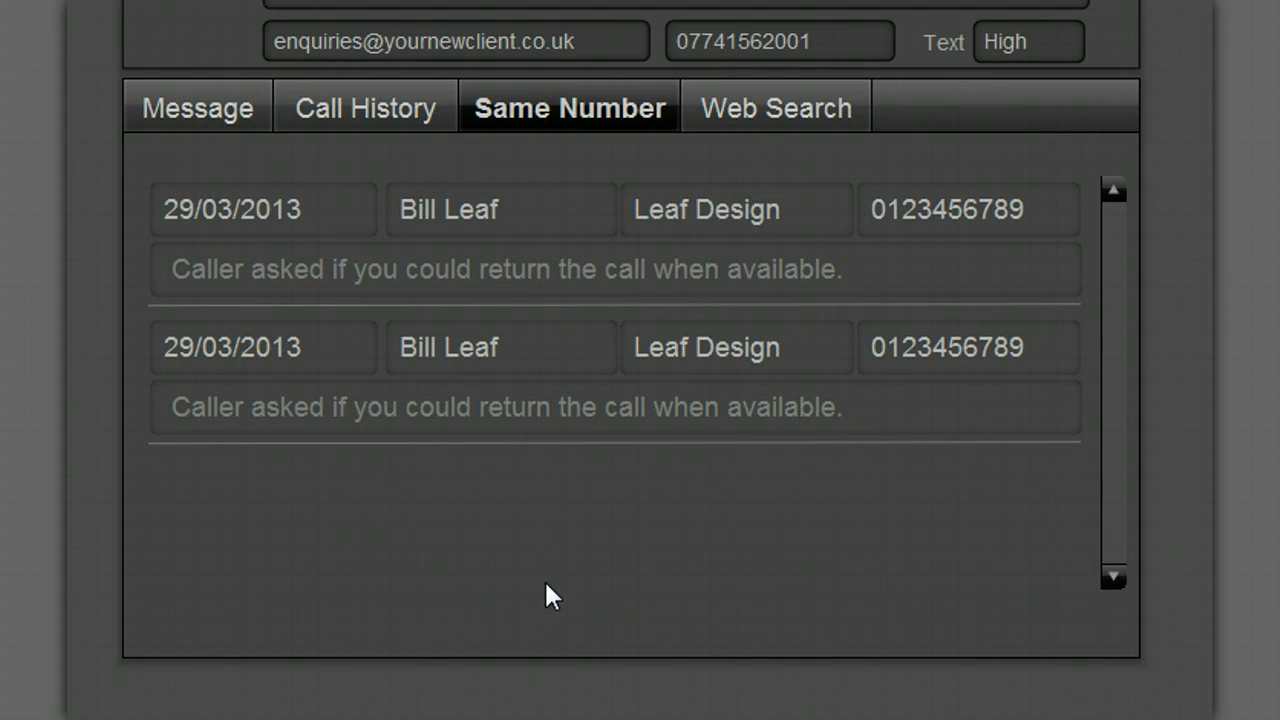
left_click(769, 106)
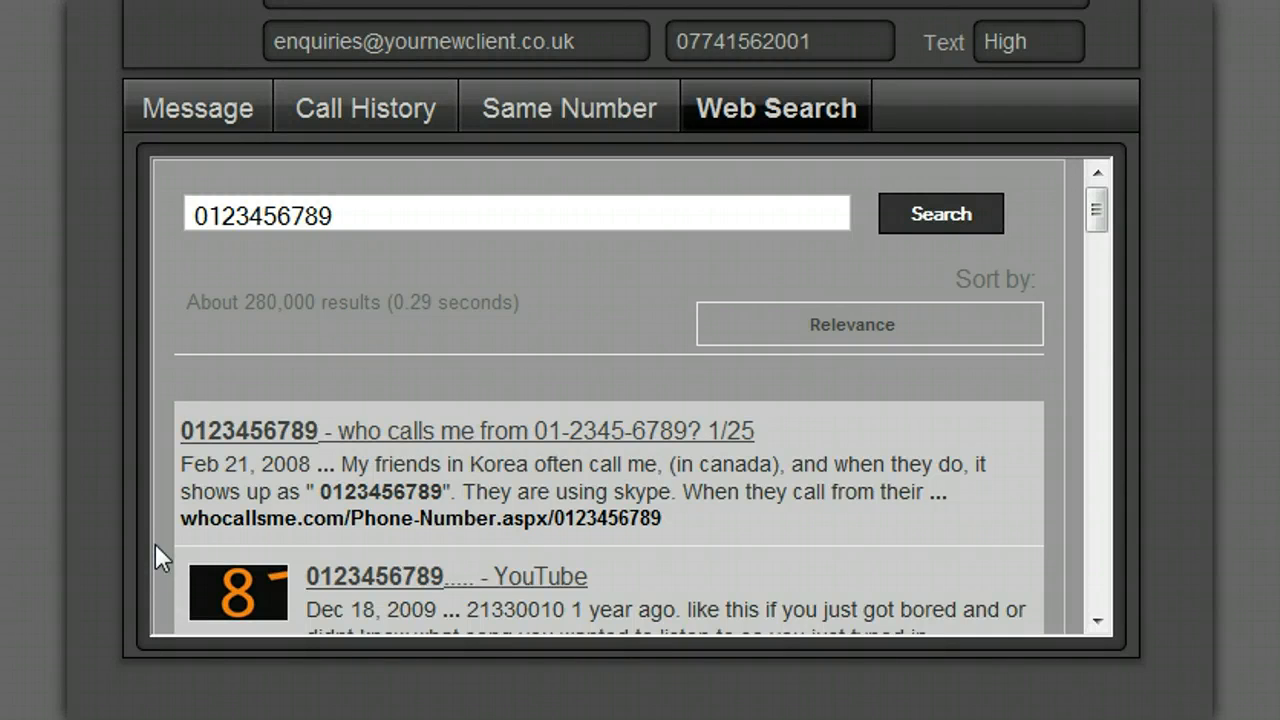
left_click(329, 106)
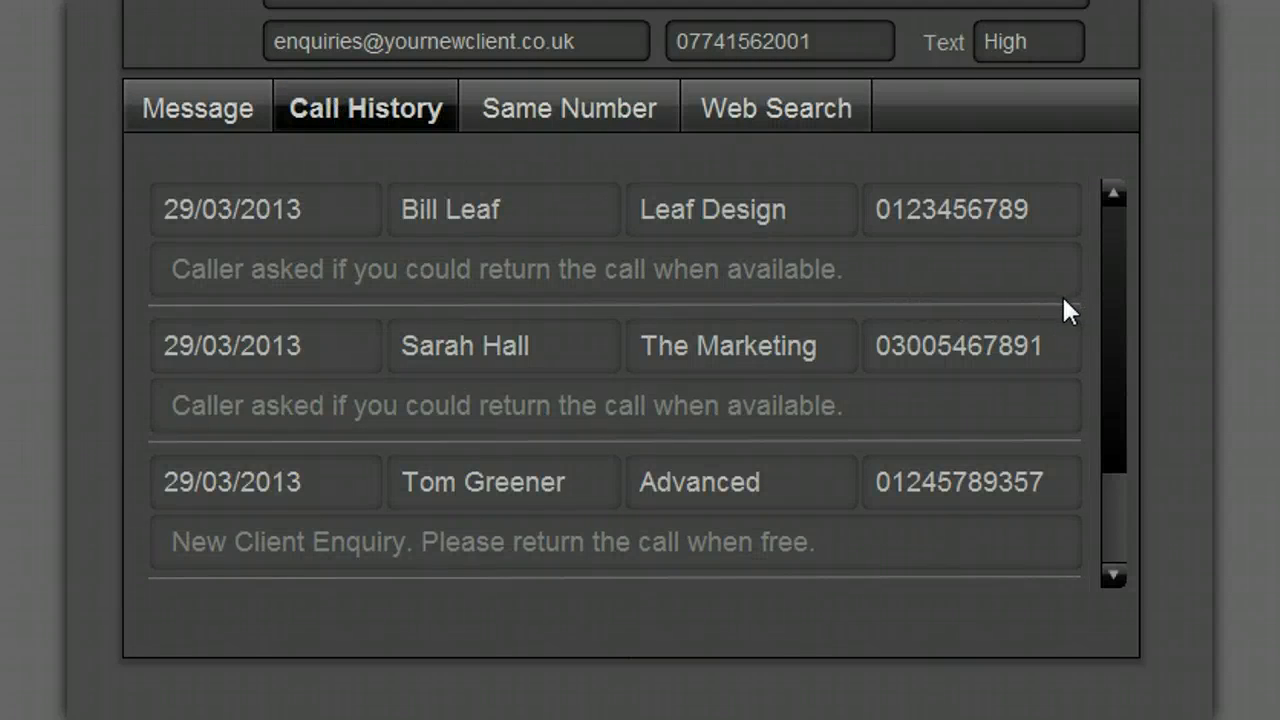
mouse_move(1114, 293)
left_mouse_down()
mouse_move(1107, 444)
mouse_move(1113, 262)
mouse_move(1111, 388)
mouse_move(1094, 289)
left_mouse_up()
left_click(188, 112)
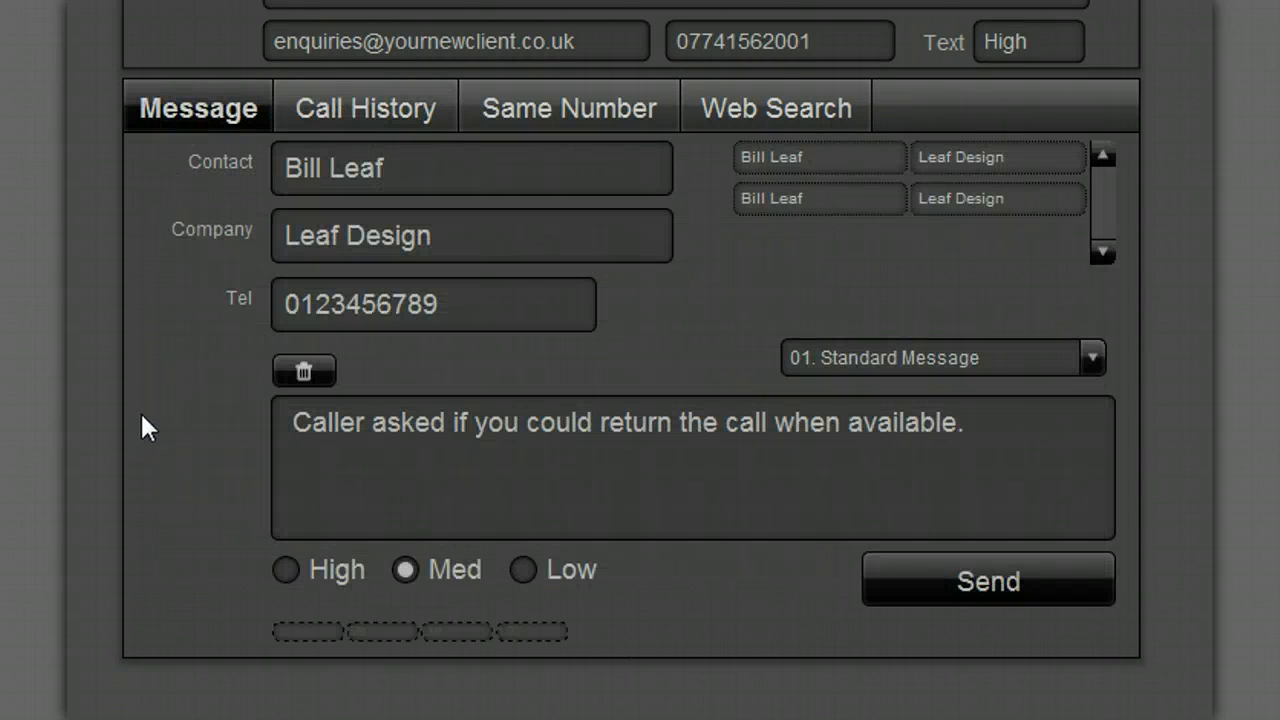
- Try the New Client message template and then the Declined to leave template for the message
left_click(1090, 358)
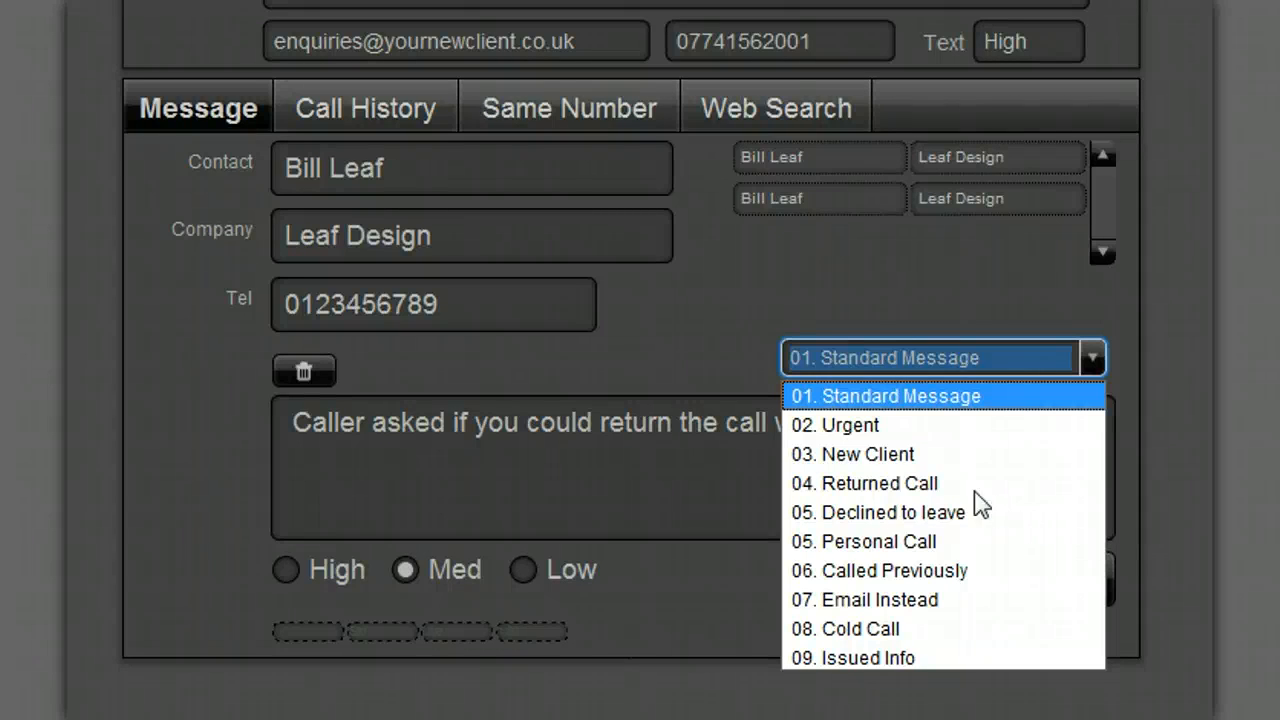
left_click(876, 458)
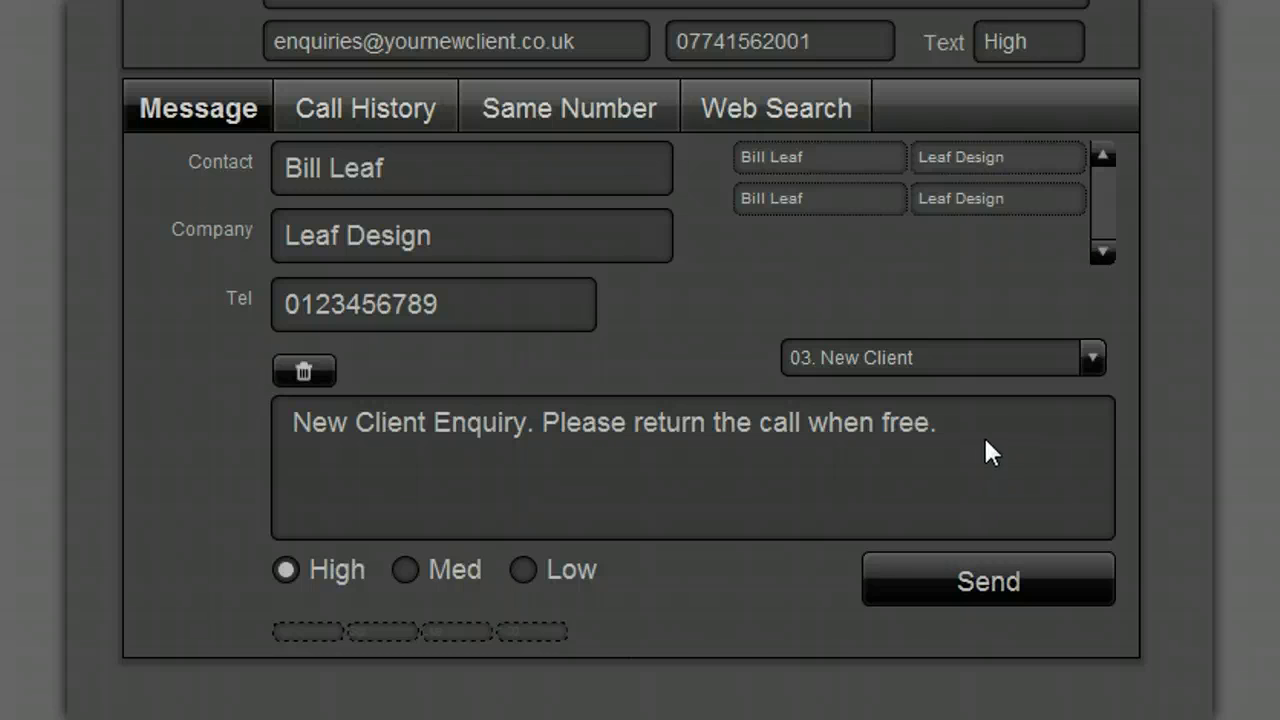
left_click(1000, 357)
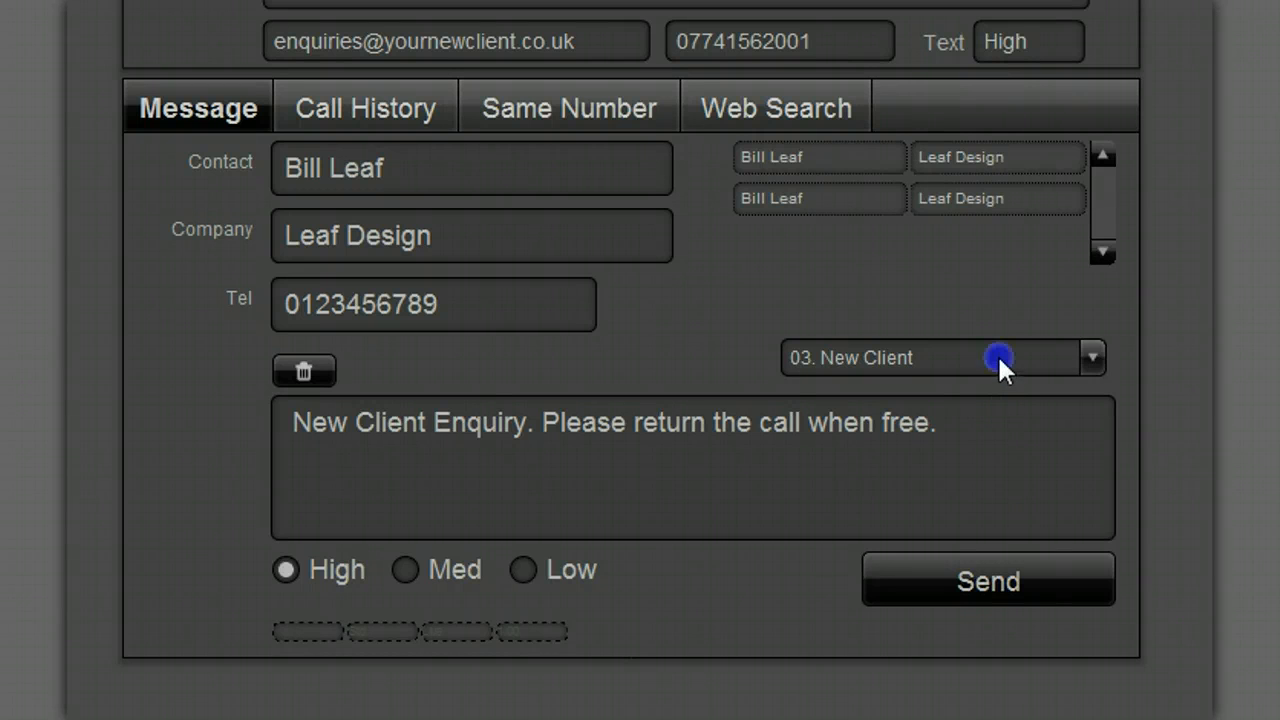
left_click(1095, 357)
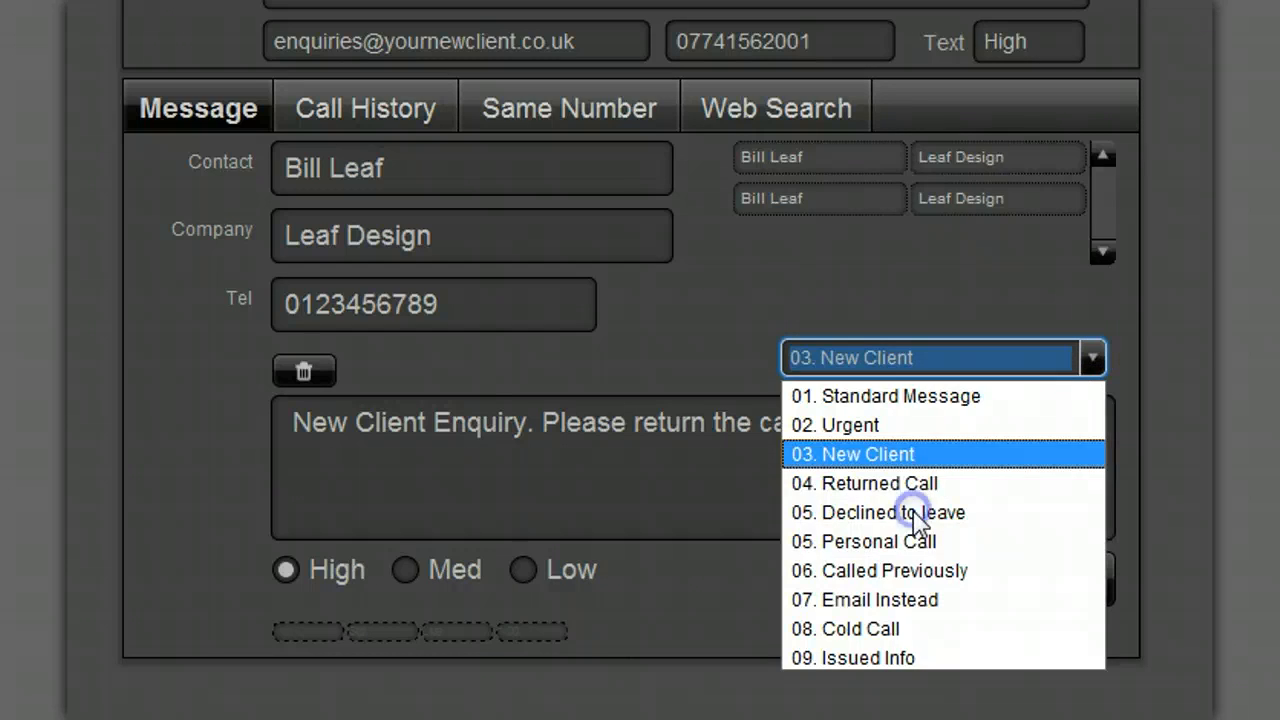
left_click(911, 511)
left_click(1092, 362)
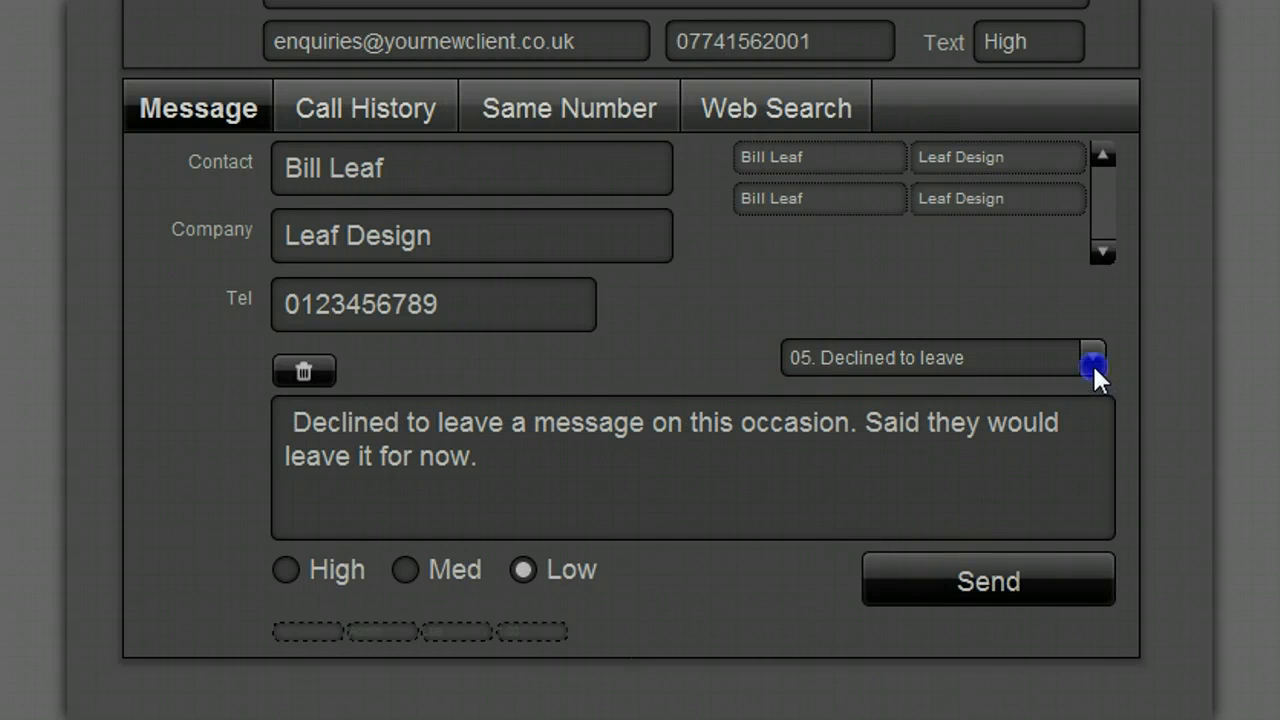
- Clear the message text and try the Urgent template followed by the Cold Call template
left_click(320, 375)
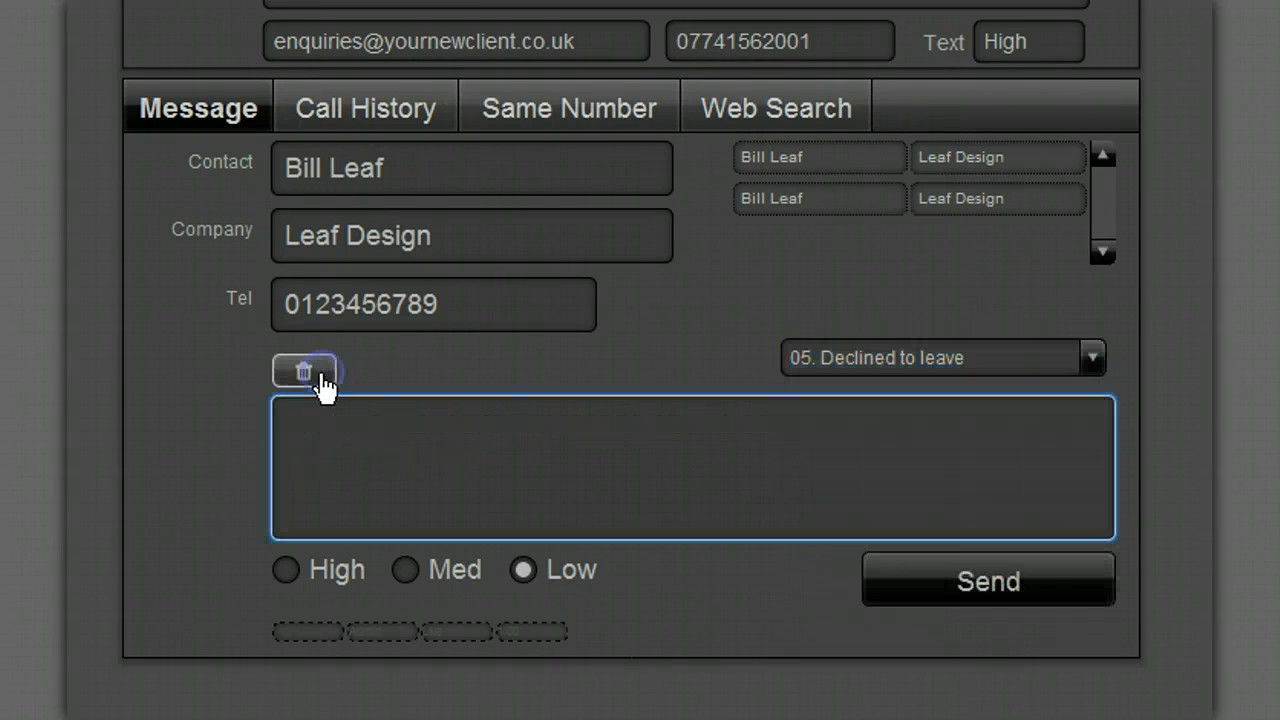
left_click(1092, 357)
left_click(884, 426)
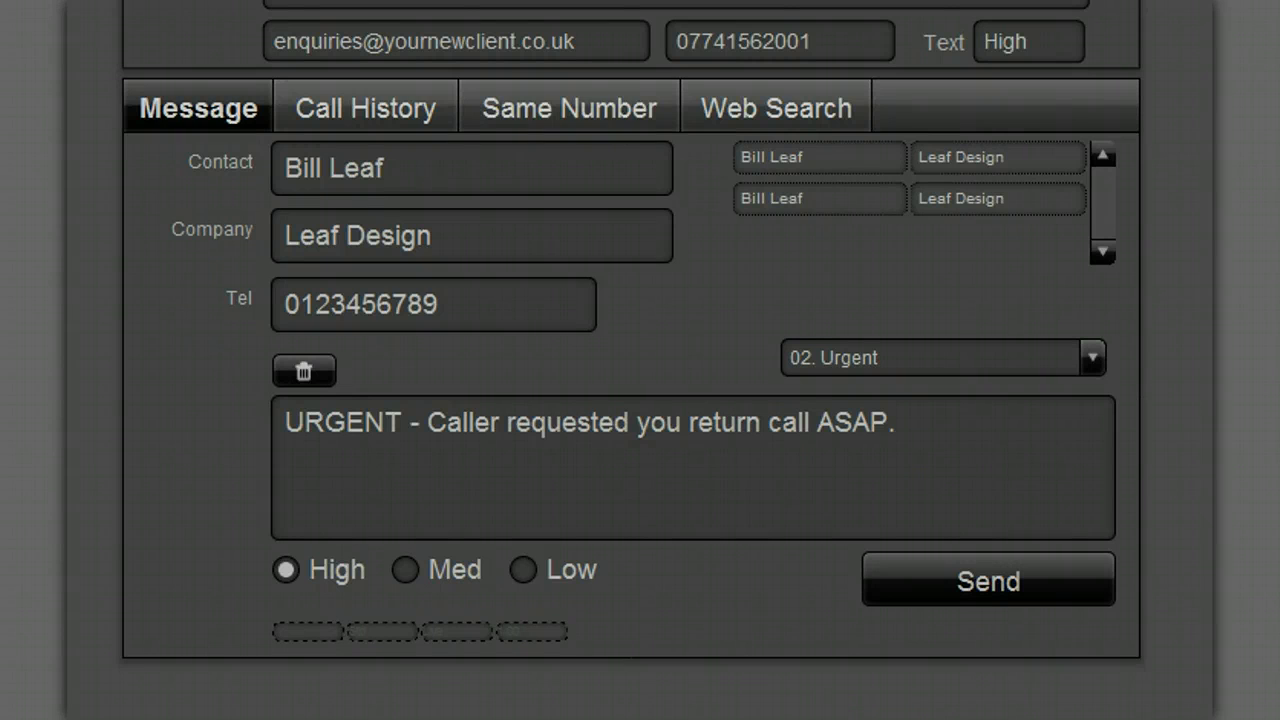
left_click(1093, 358)
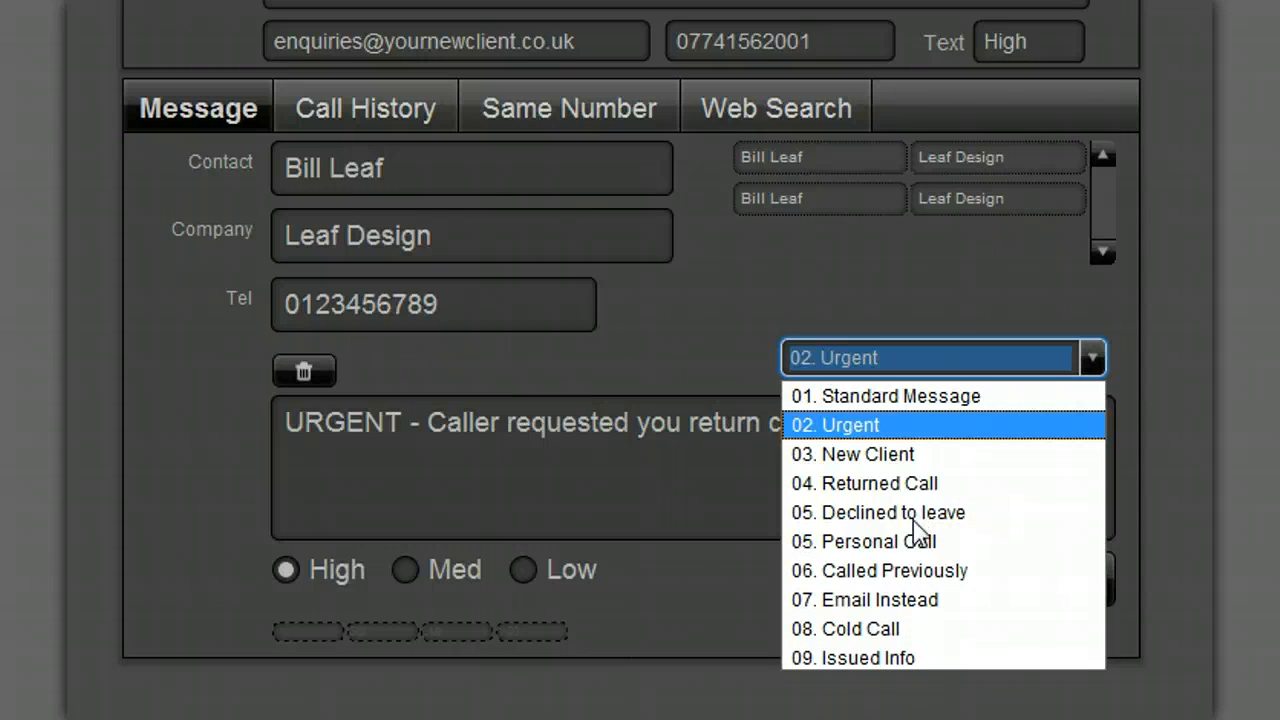
left_click(903, 628)
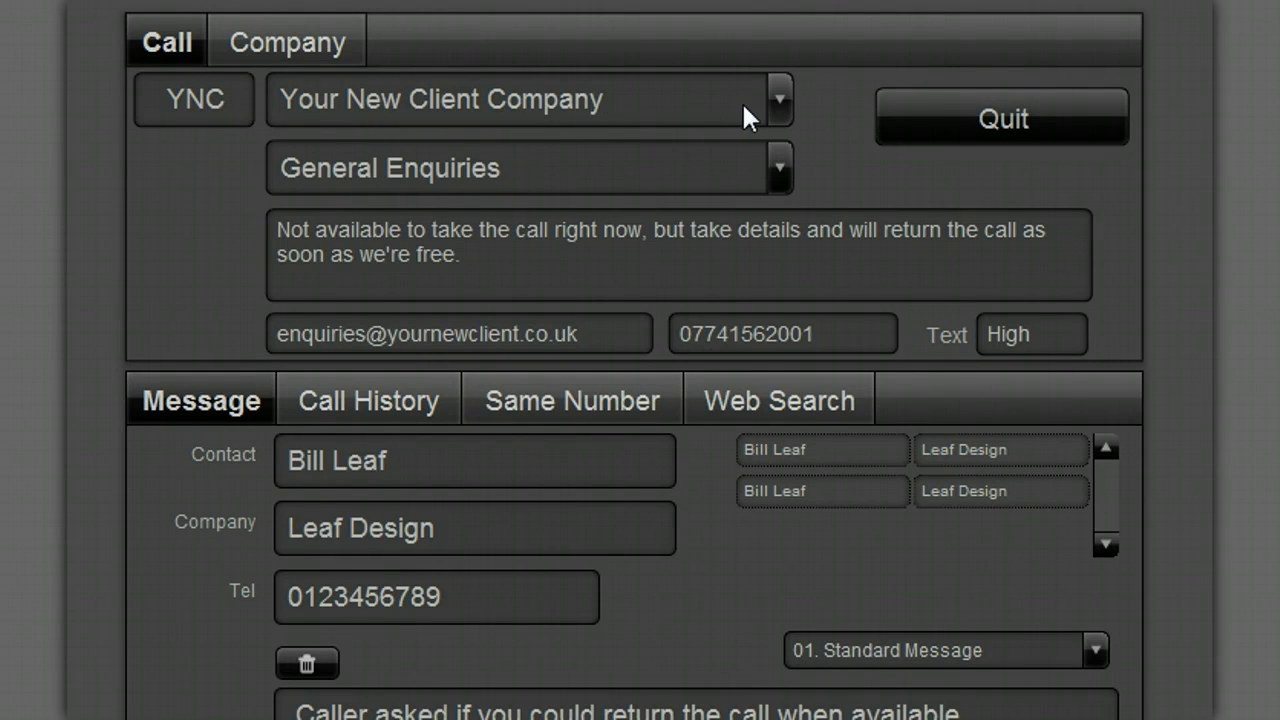
- View the selectable client companies, then switch the call's recipient to the individual staff member and back to General Enquiries
left_click(780, 100)
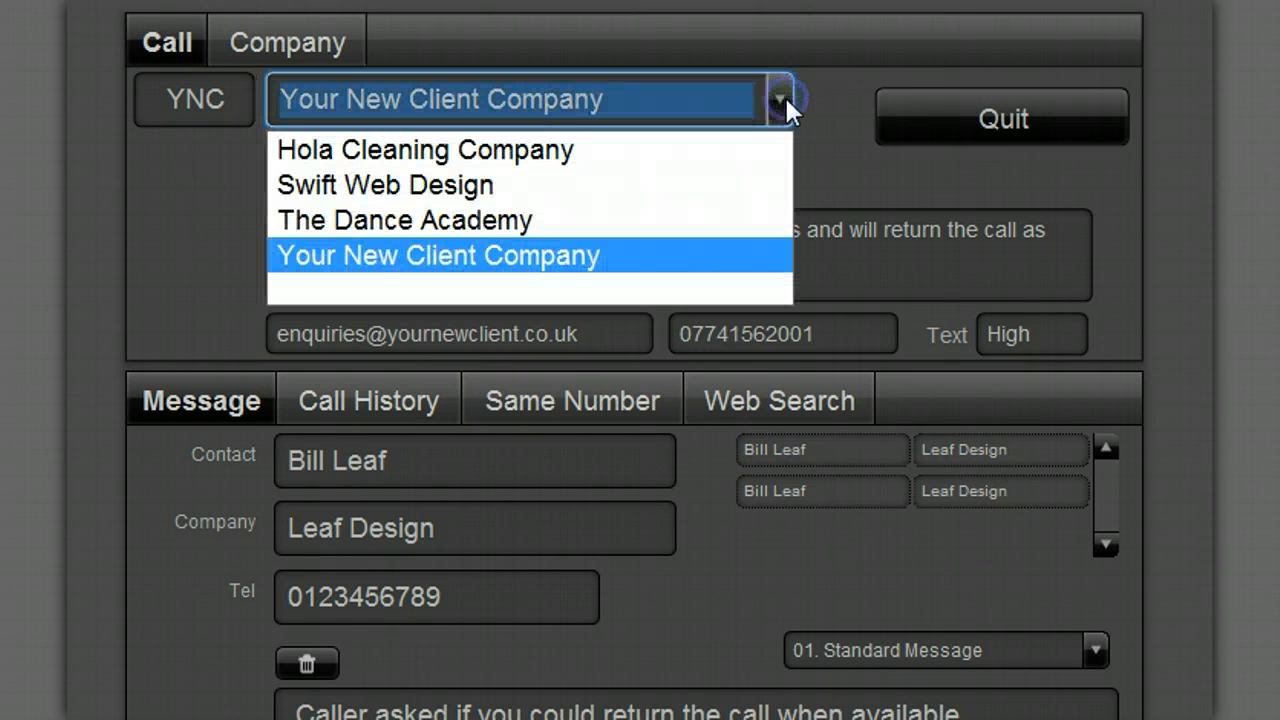
left_click(827, 104)
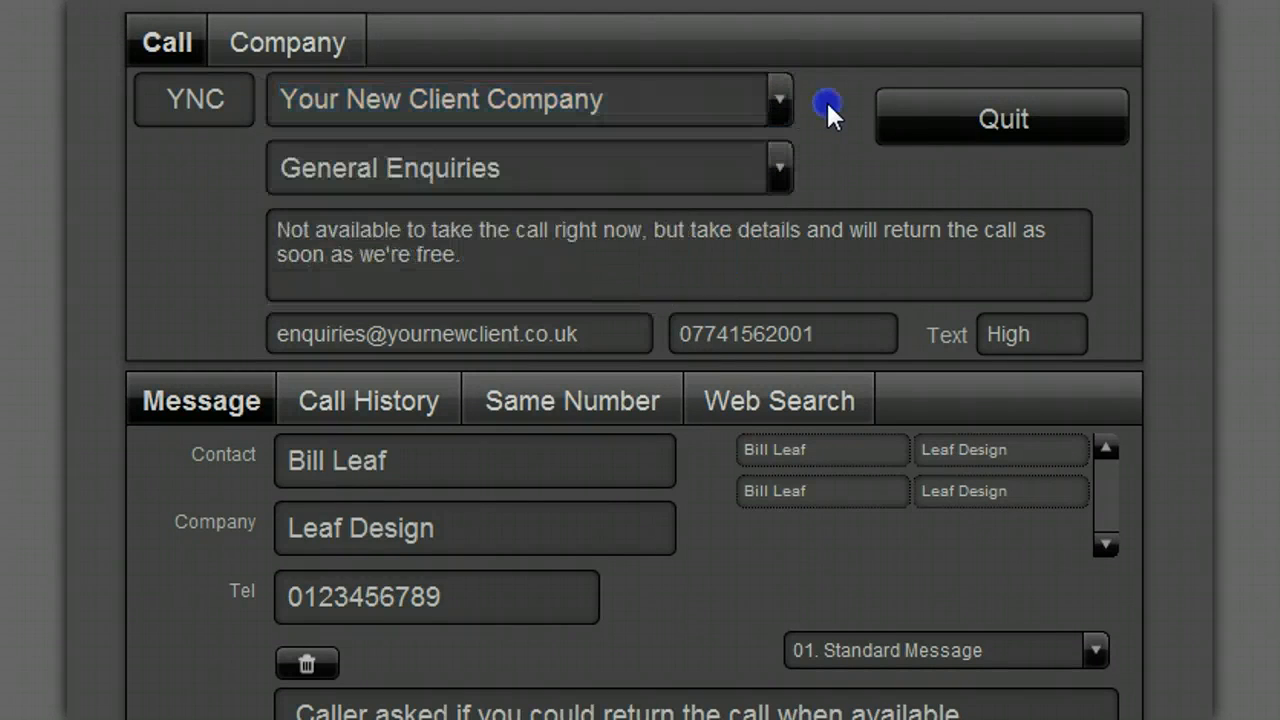
left_click(780, 168)
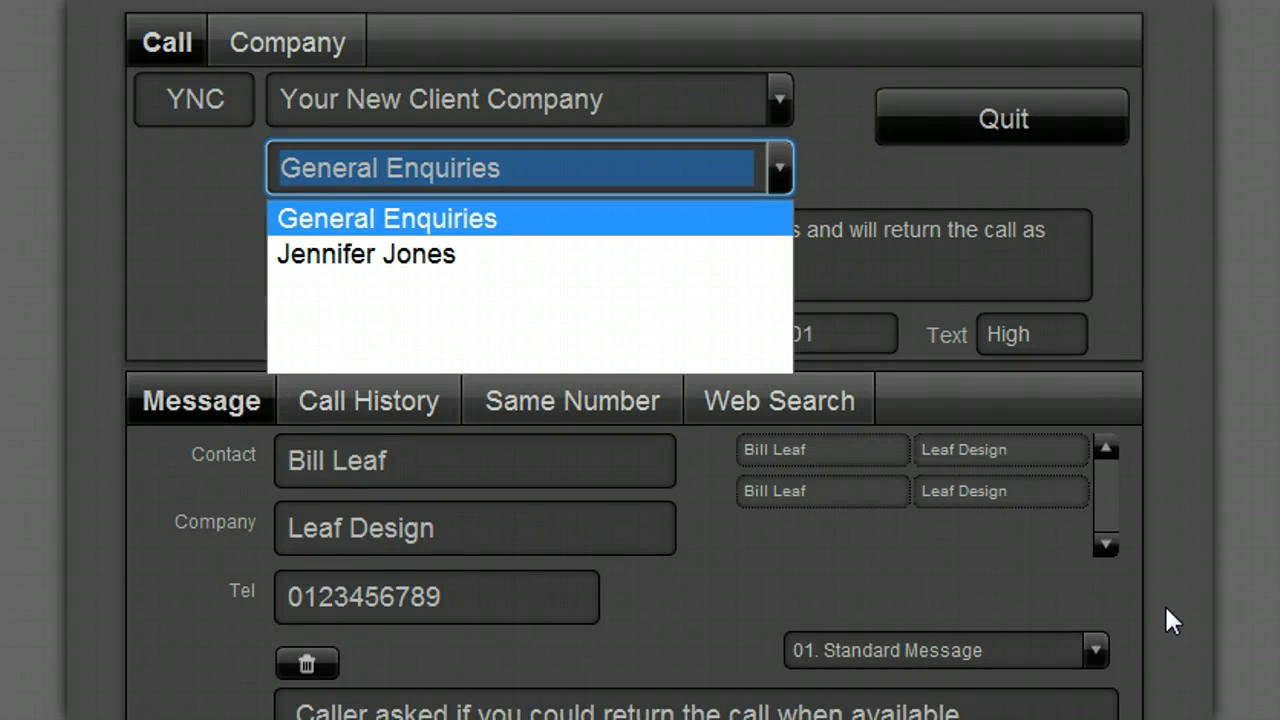
left_click(452, 266)
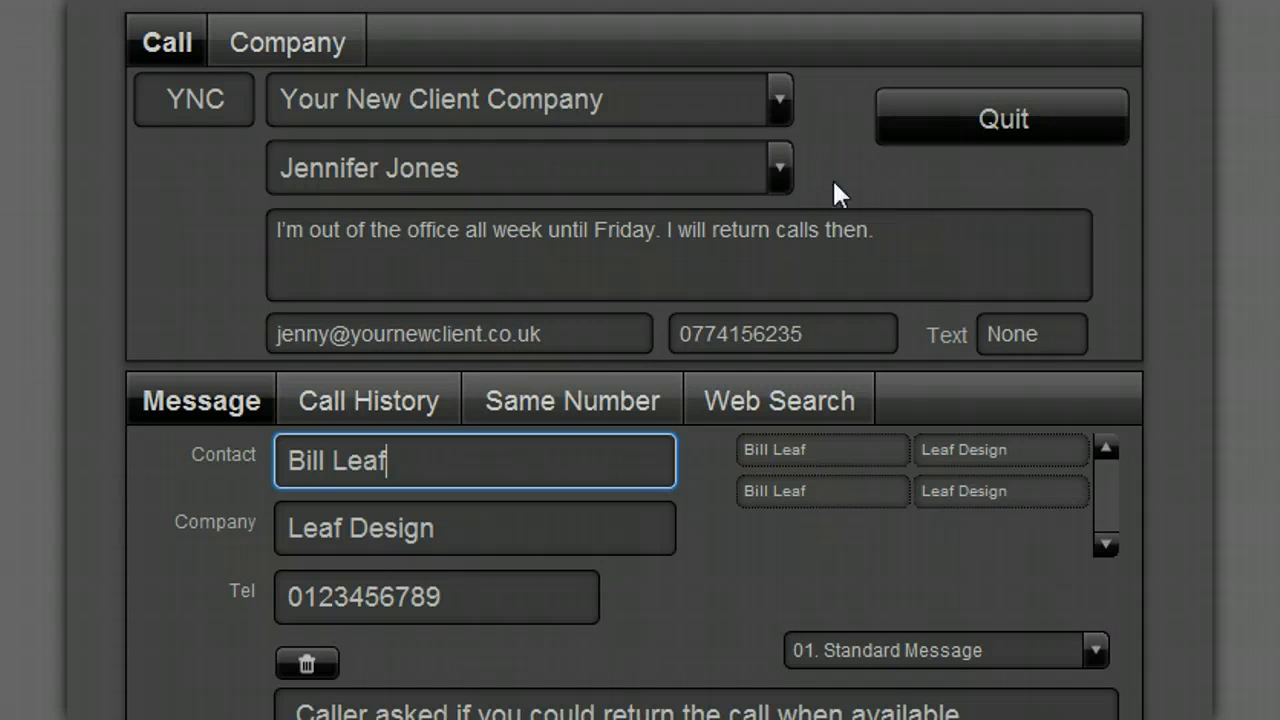
left_click(778, 170)
left_click(506, 218)
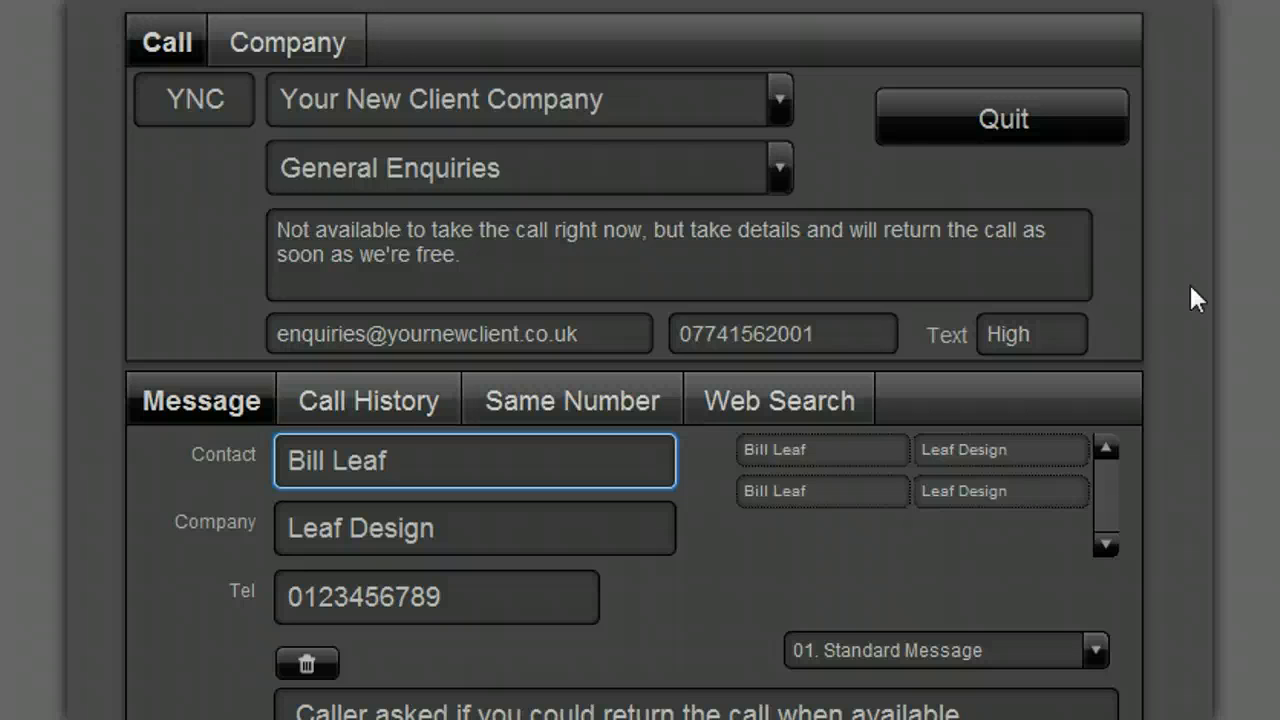
- Set the call's recipient to the individual staff member, check the company details, and send the Standard Message with medium priority
left_click(780, 166)
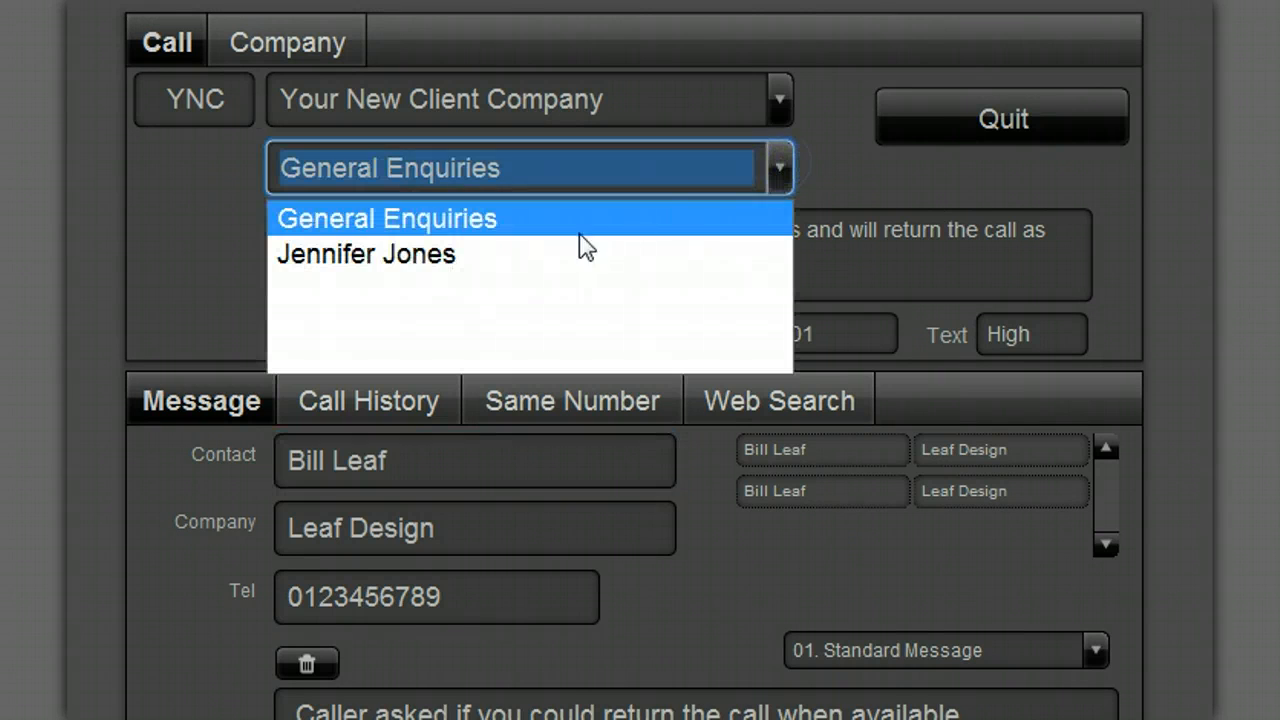
left_click(455, 255)
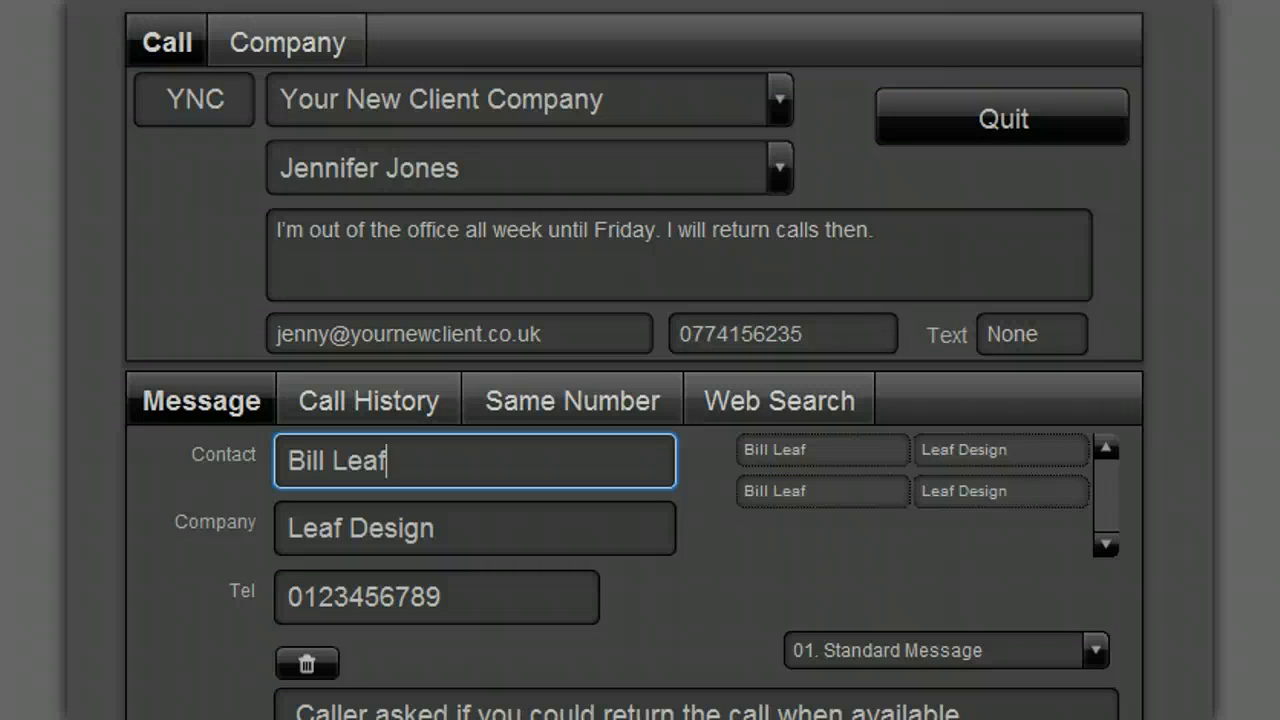
left_click(281, 44)
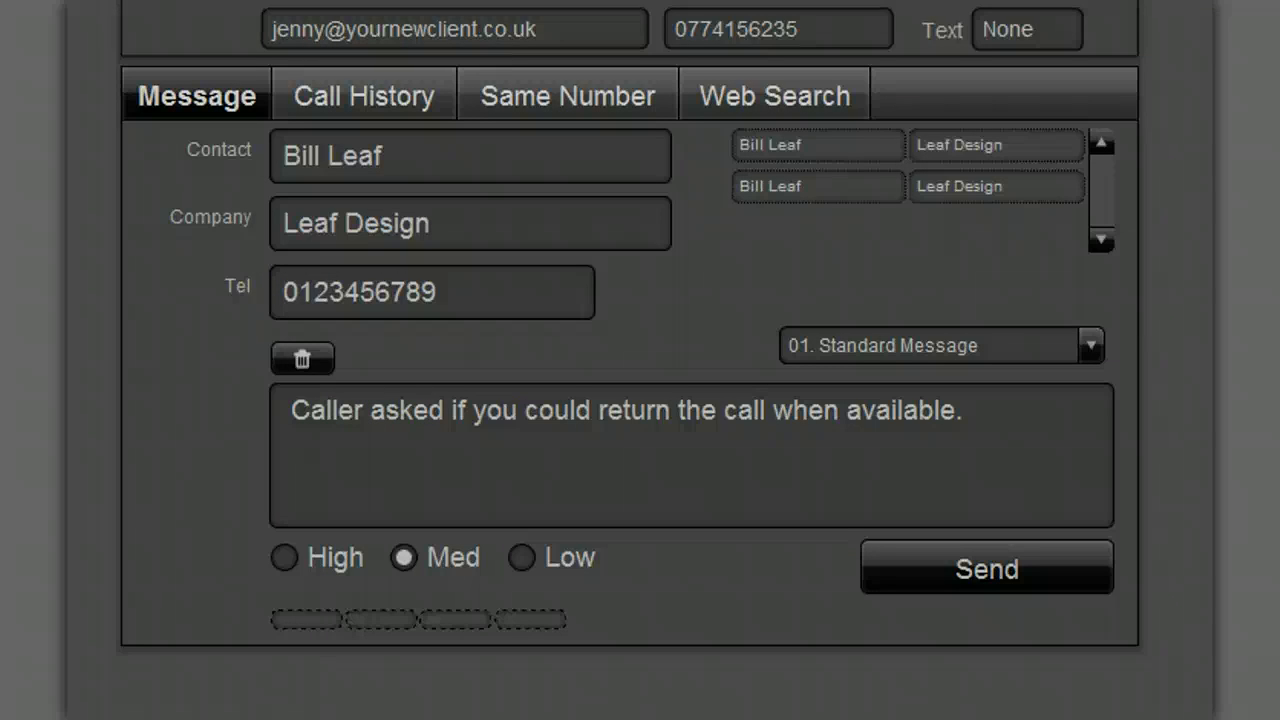
left_click(971, 578)
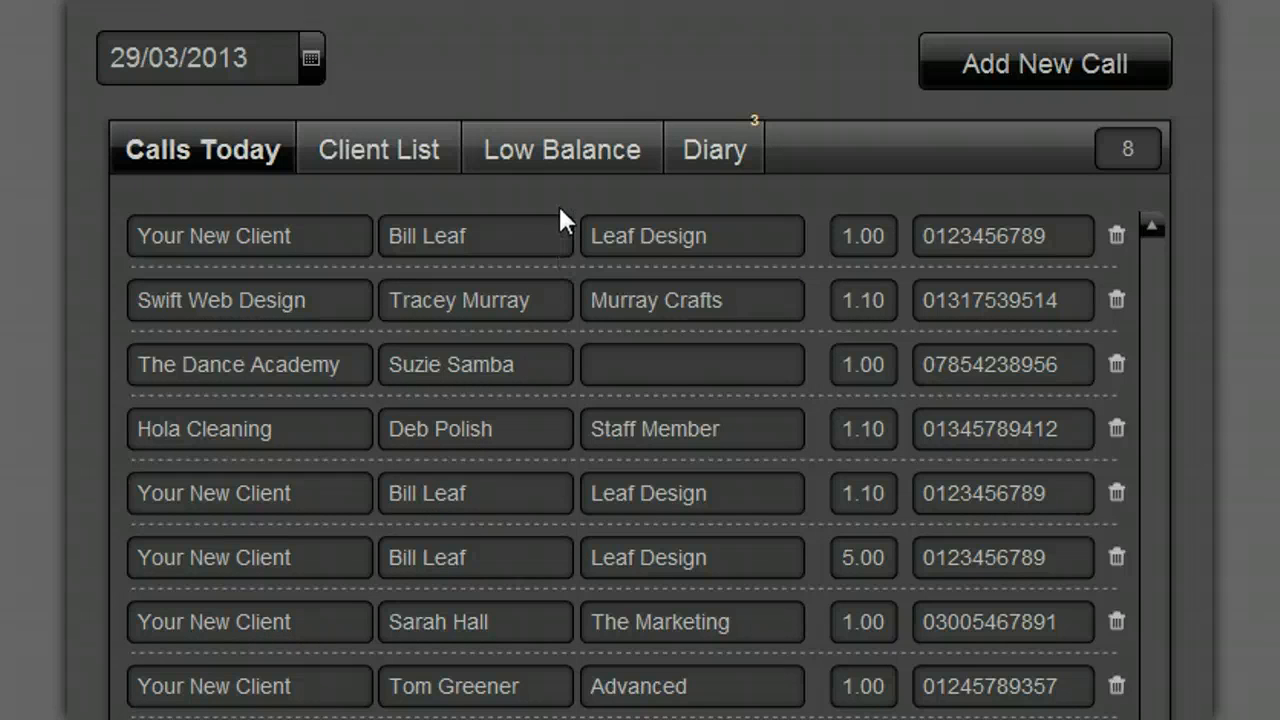
- Send a balance notification to Swift Web Design from the list of clients with a low balance
left_click(560, 168)
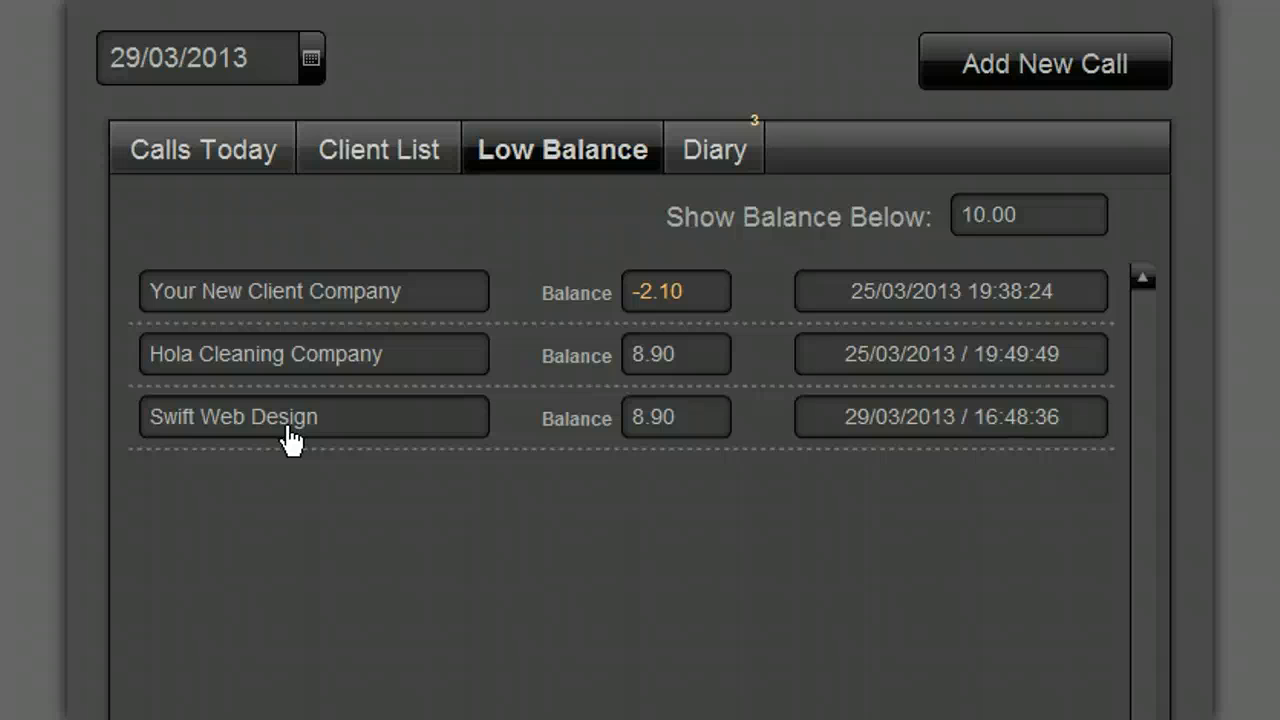
left_click(947, 422)
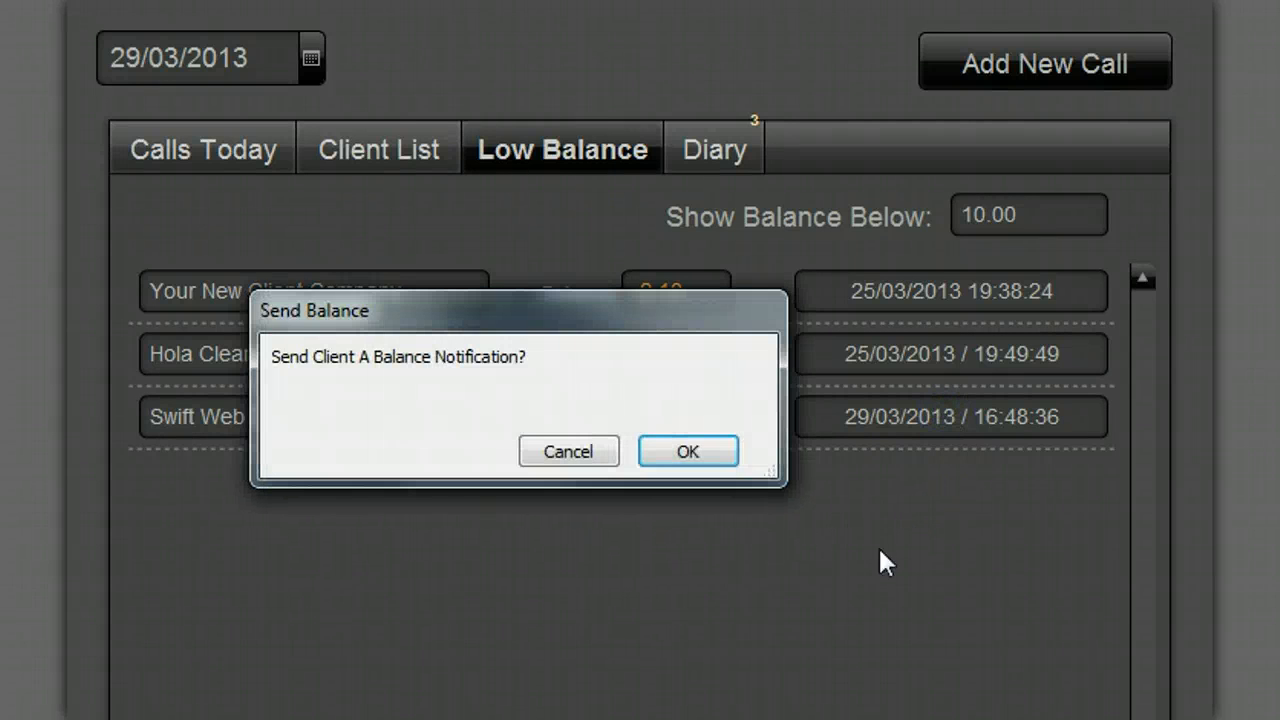
left_click(700, 453)
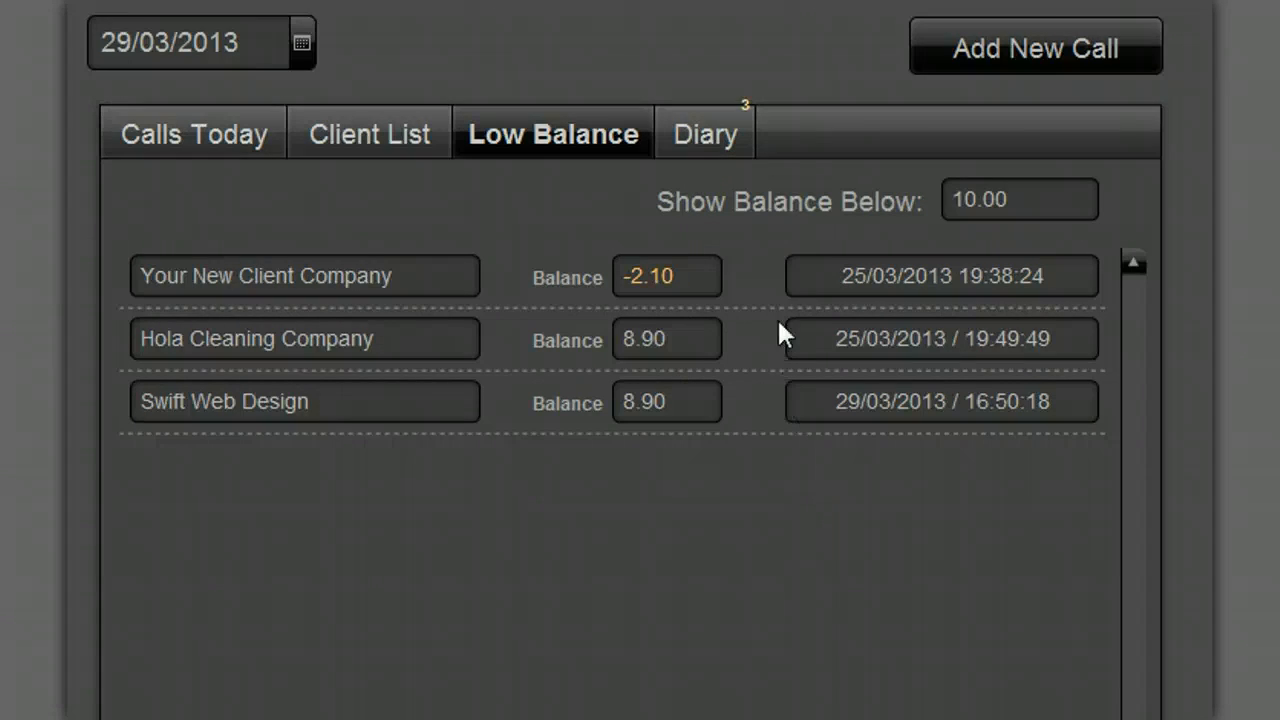
- Clear the diary entries of Your New Client's individual staff member and of Swift Web Design
left_click(720, 136)
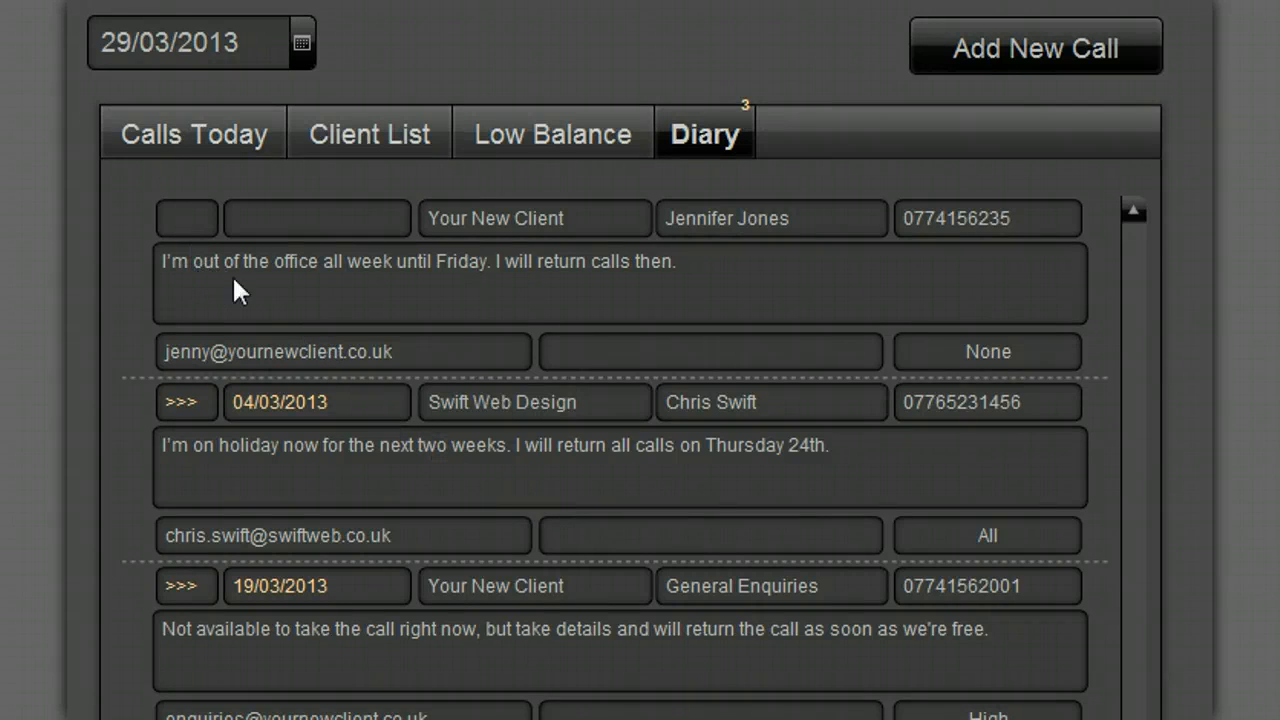
left_click(195, 220)
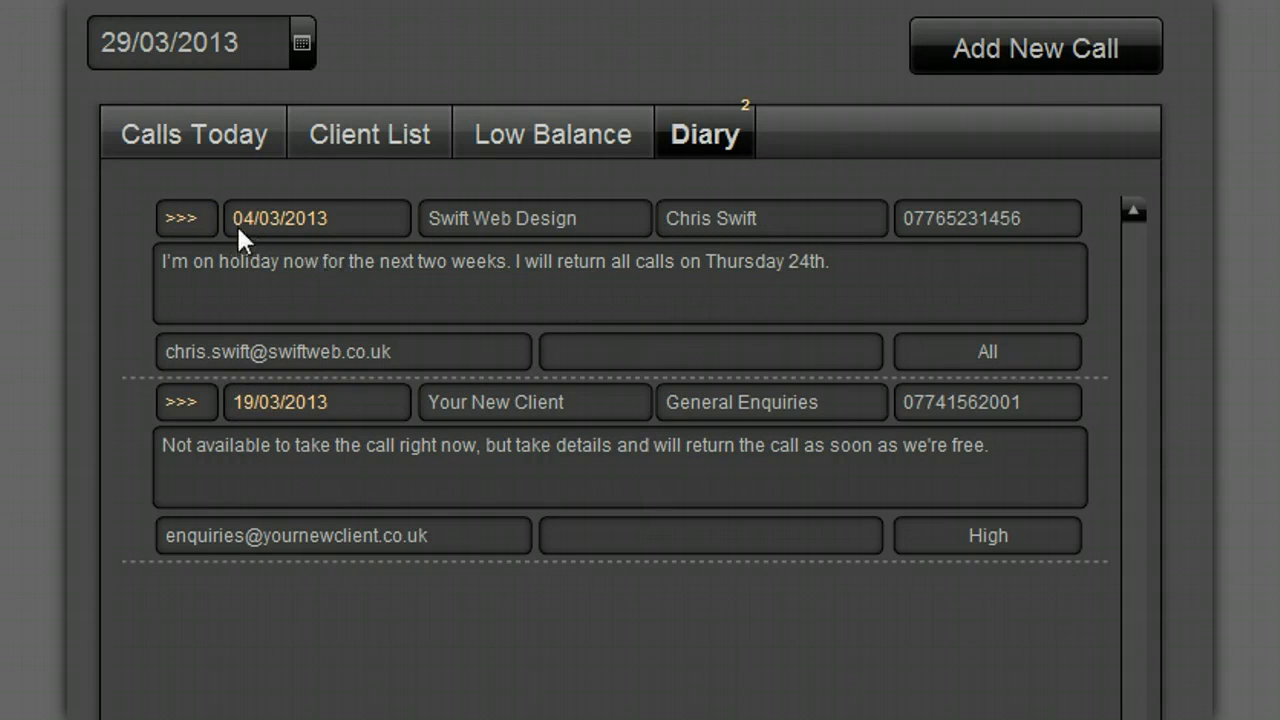
left_click(190, 225)
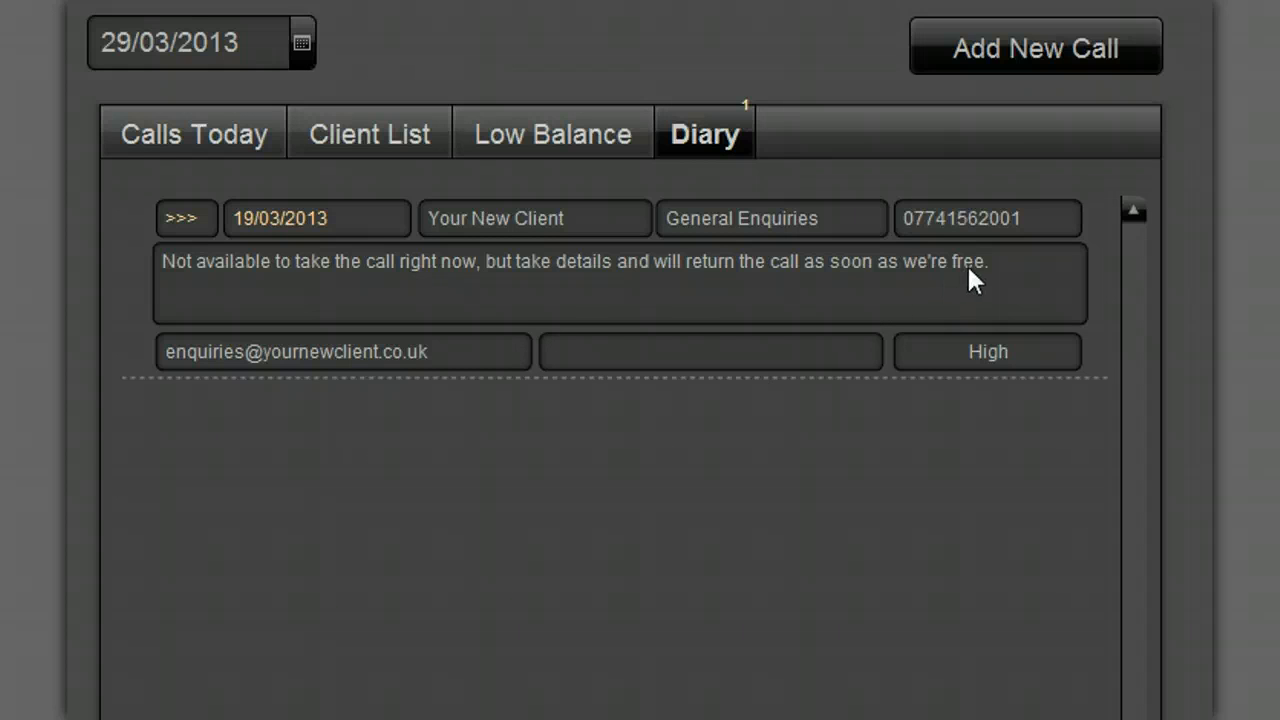
- Replace the General Enquiries diary note with "On holiday until Thursday."
left_click_drag(983, 263, 146, 259)
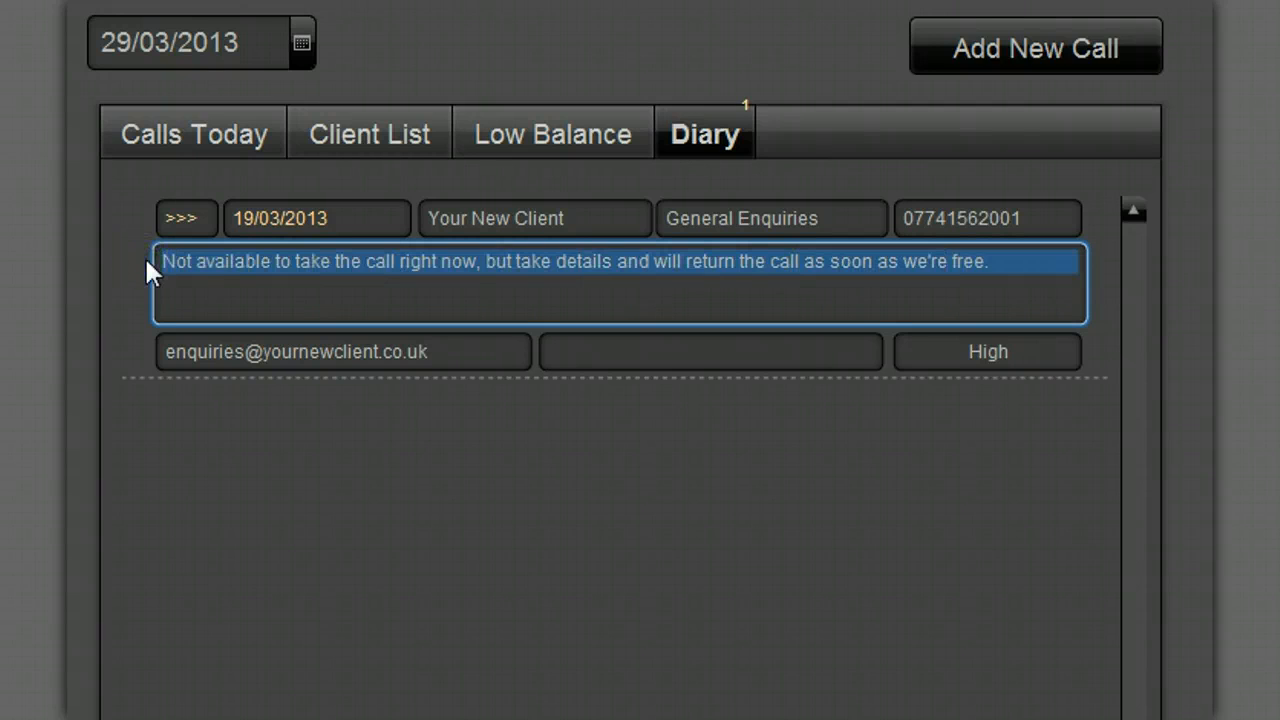
type("On holi")
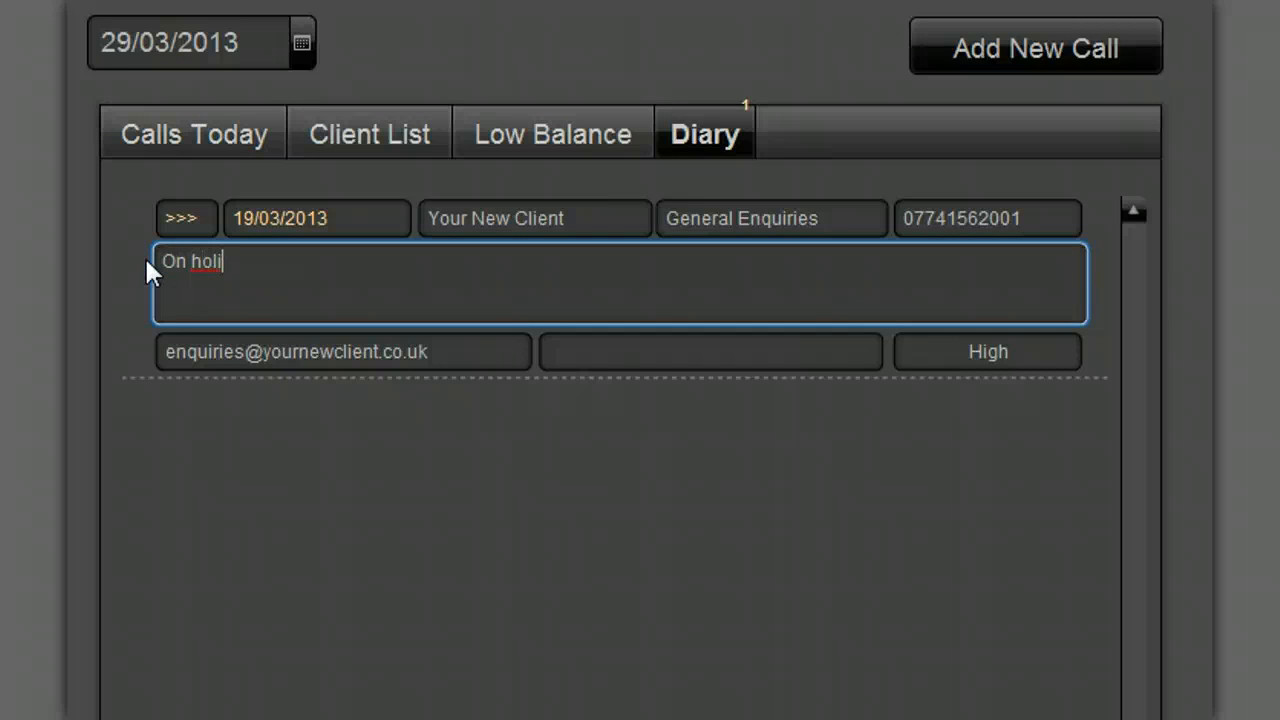
type("day until ")
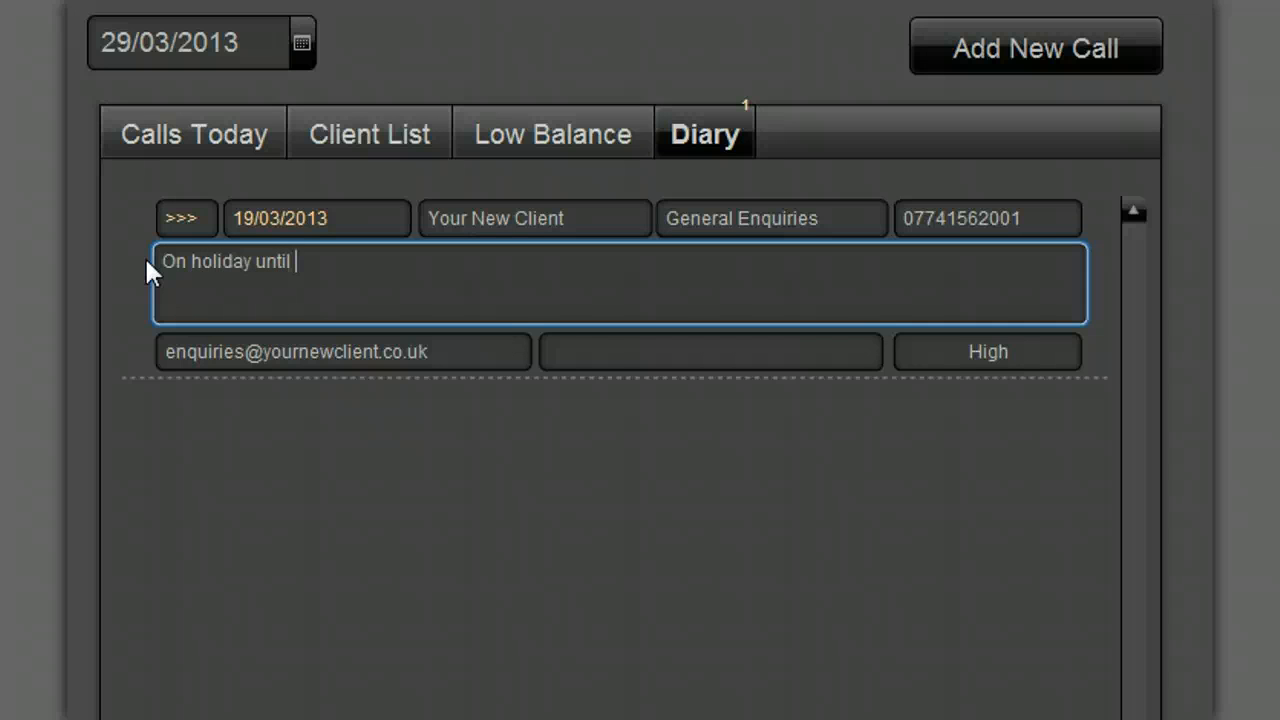
type("Thursday.")
- Set the date of the General Enquiries diary entry to 24/03/2013
left_click(291, 218)
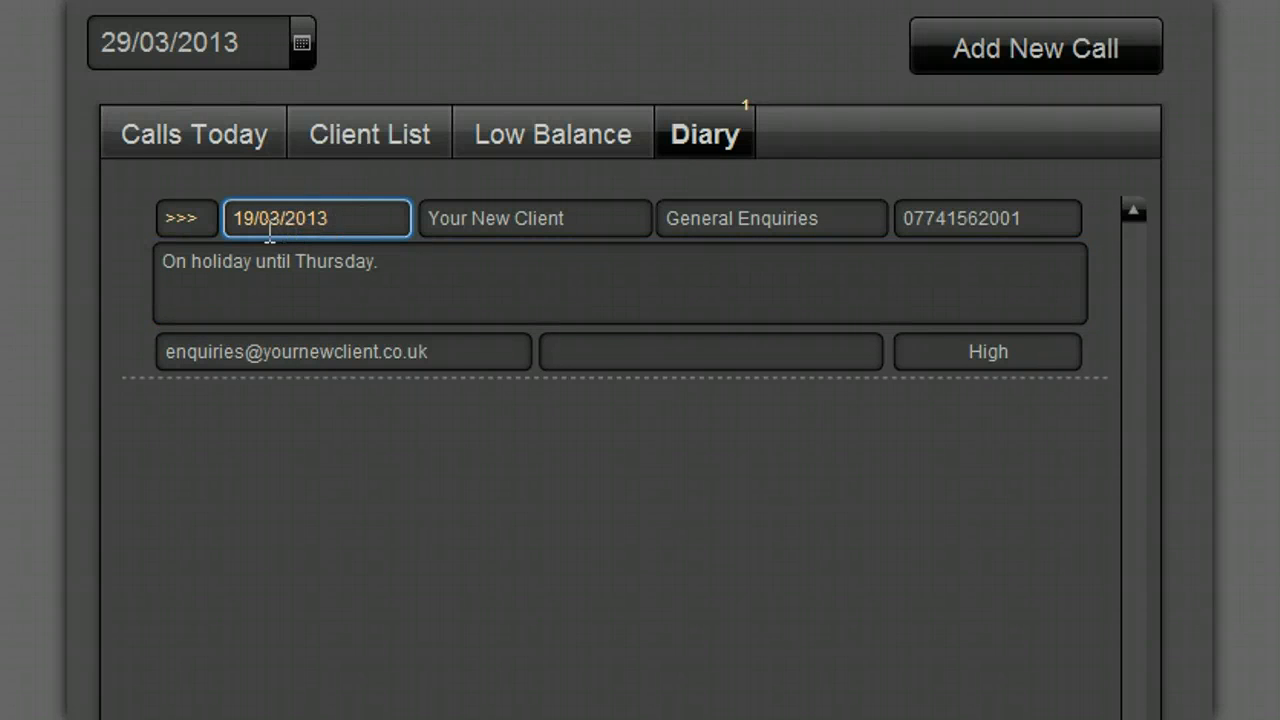
left_click_drag(251, 214, 224, 217)
type("24")
left_click(460, 505)
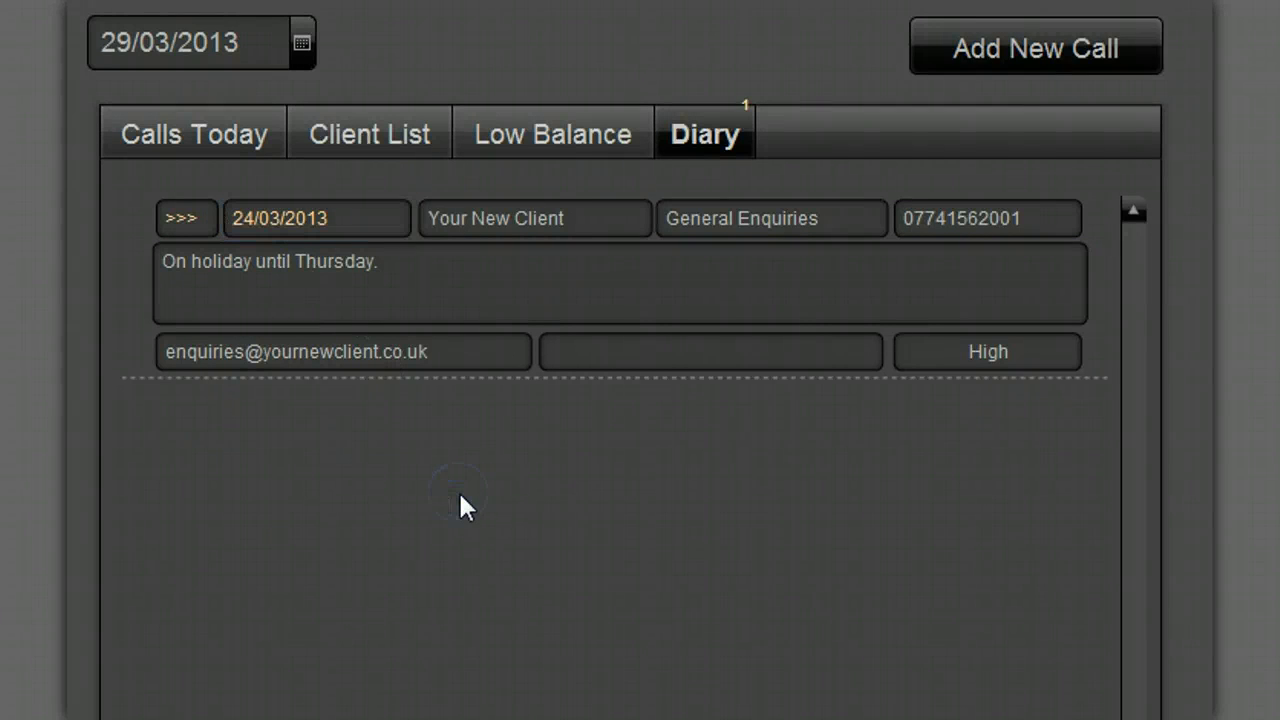